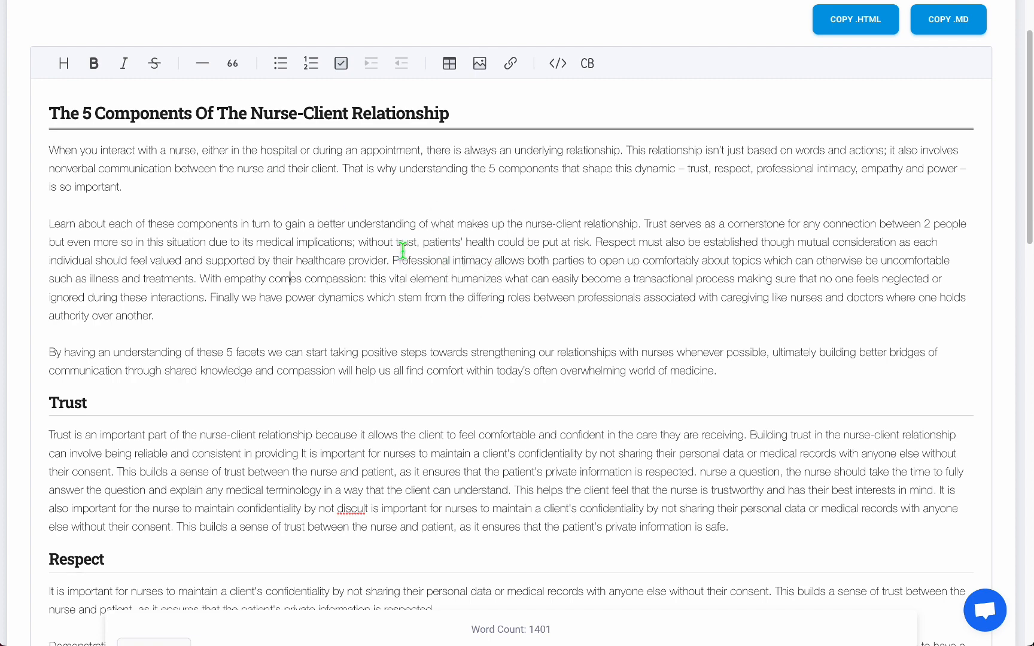
Accept the grammar suggestion changing 'their client' to 'the client' in the first paragraph.
scroll(412, 278, "down", 1)
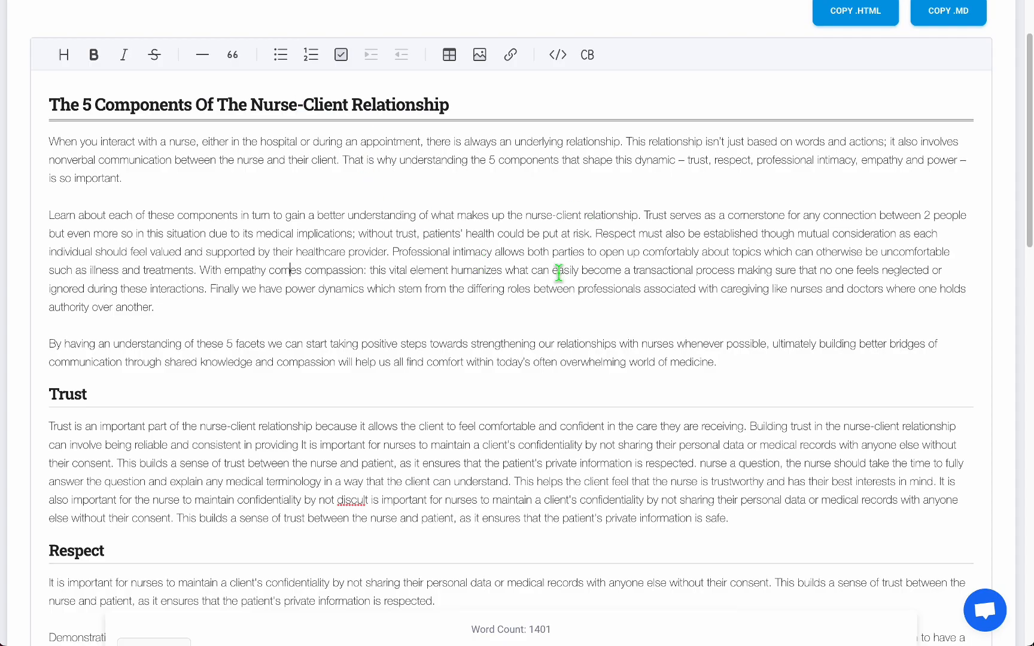
scroll(559, 273, "down", 6)
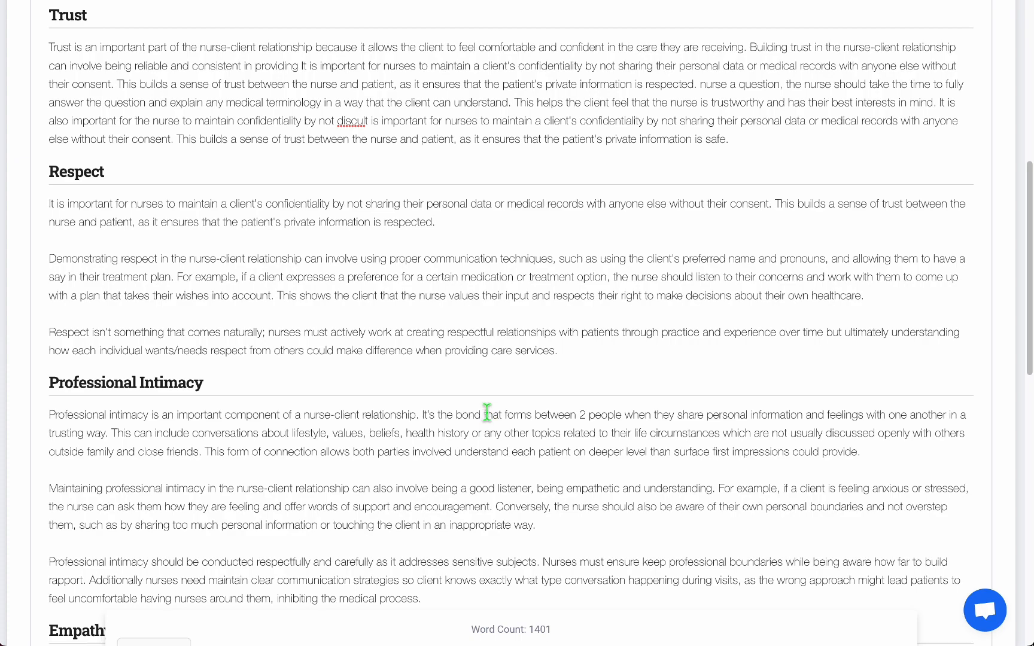
scroll(488, 412, "up", 7)
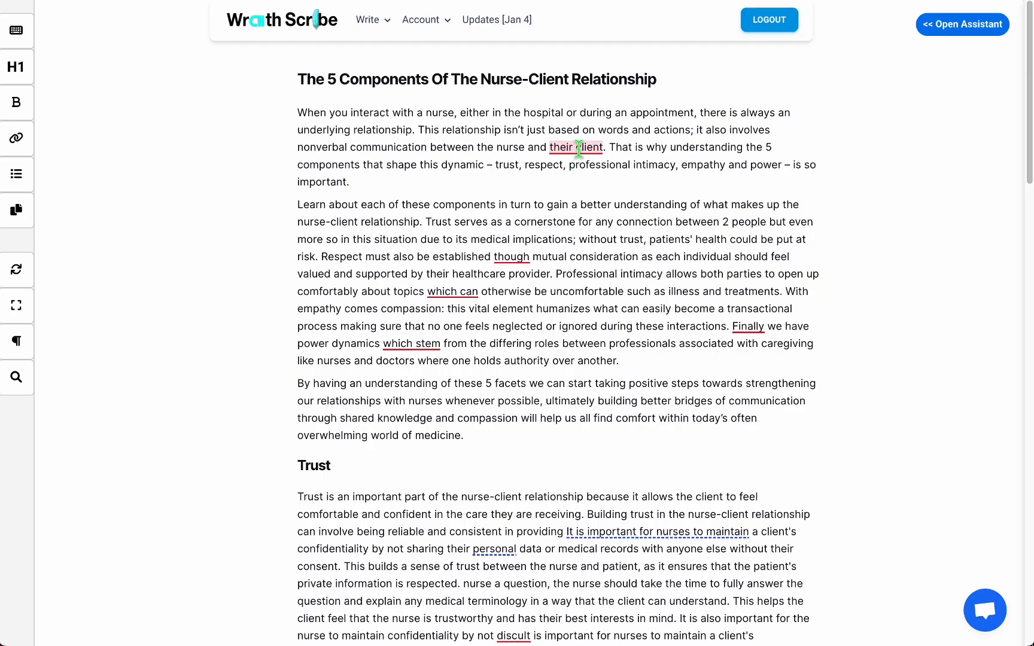
mouse_move(578, 151)
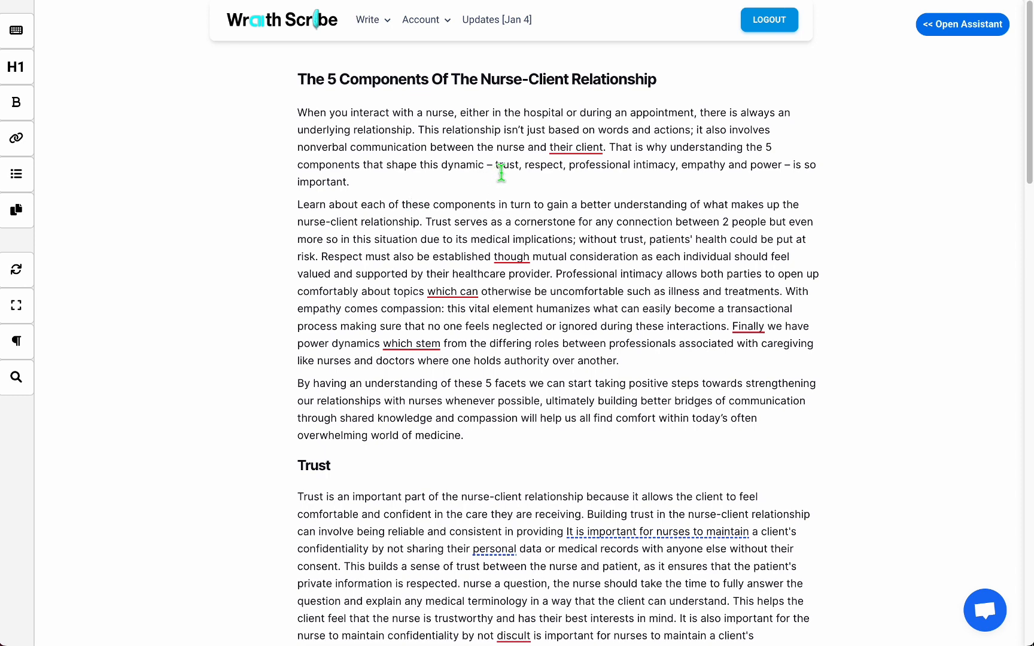
scroll(626, 293, "down", 2)
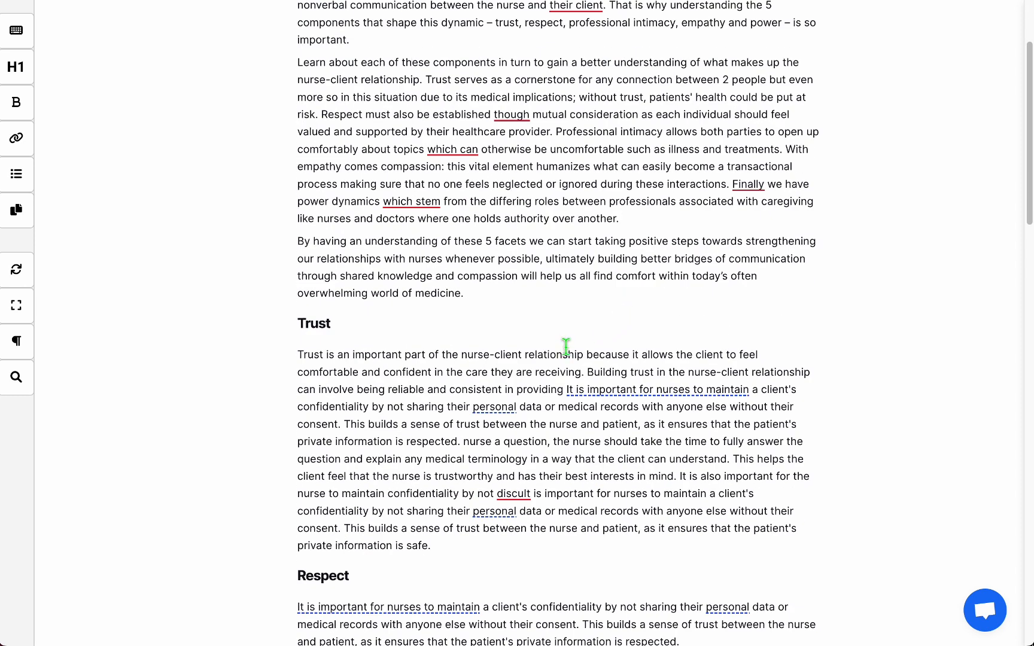
scroll(560, 349, "up", 2)
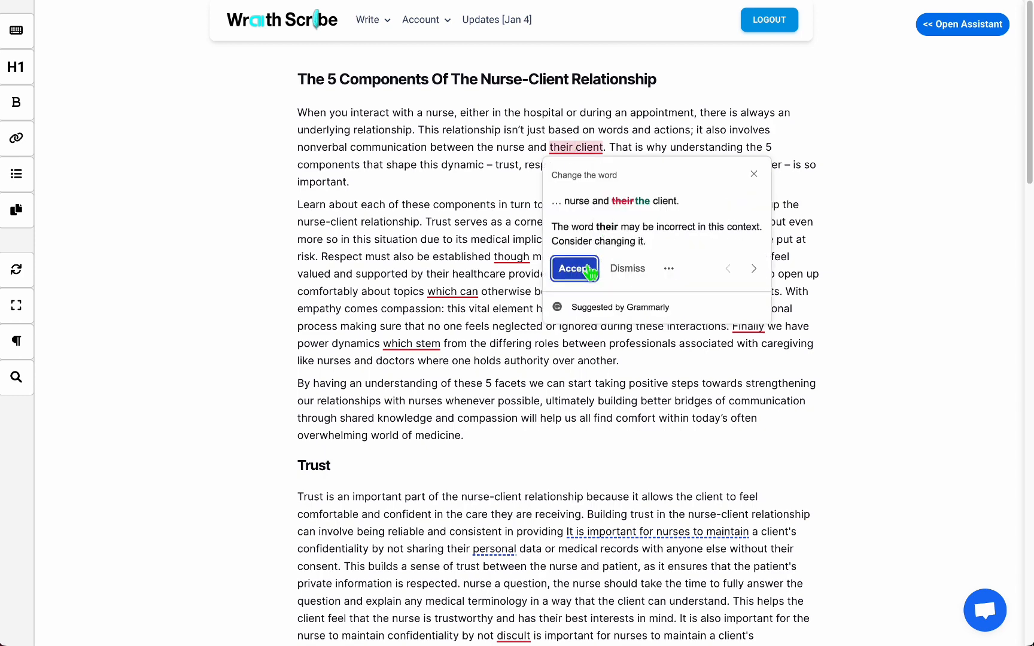
left_click(572, 268)
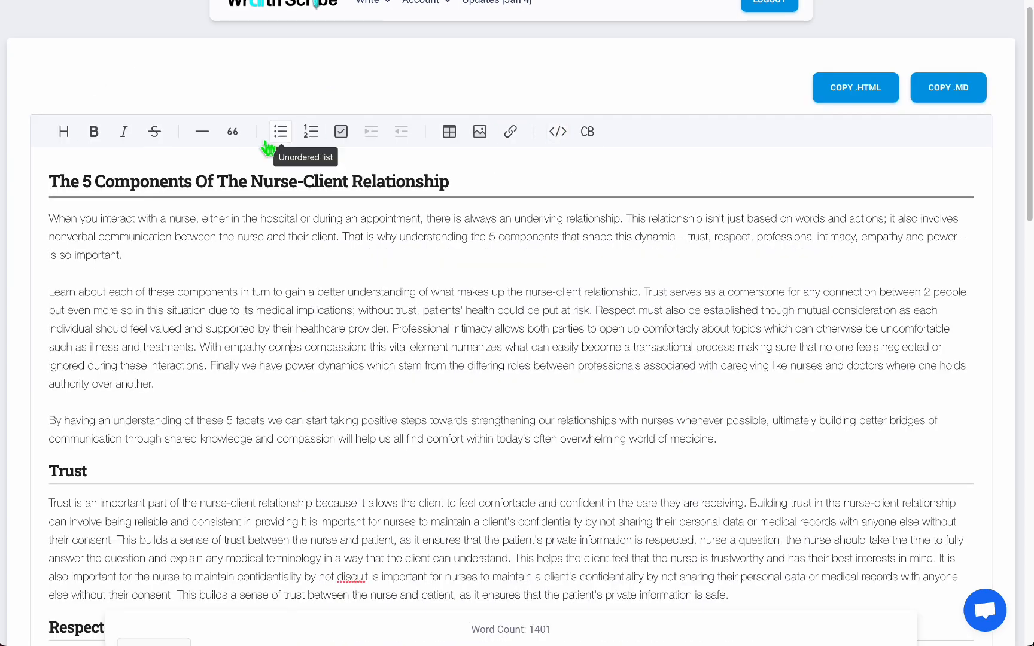
Add a line reading 'new heading' after the last paragraph of the Respect section.
scroll(542, 289, "down", 2)
scroll(543, 289, "down", 4)
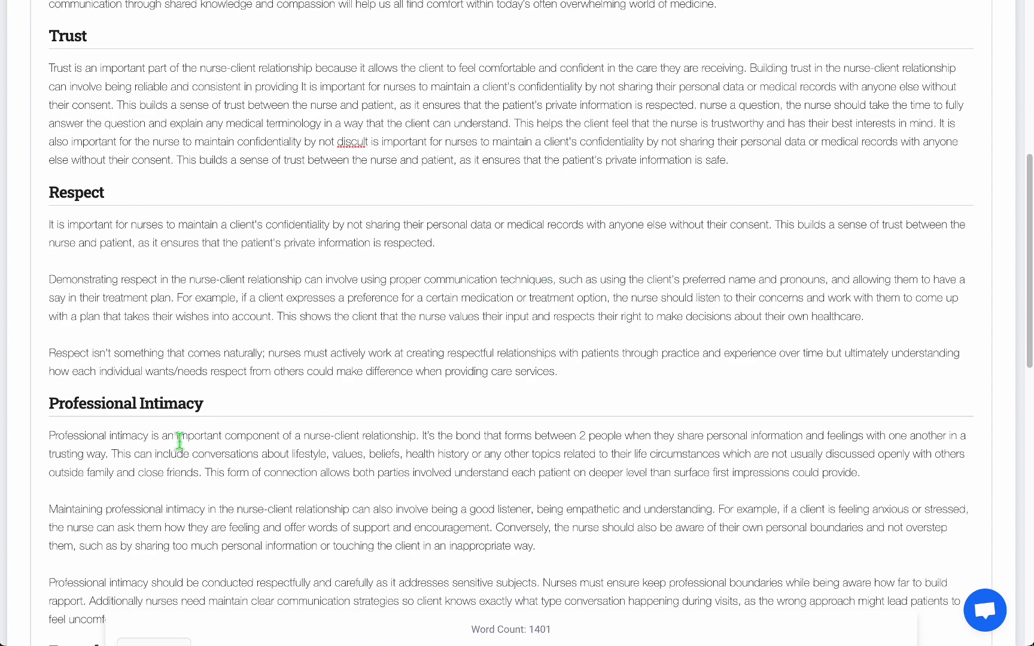
triple_click(126, 404)
left_click(620, 374)
key("Return")
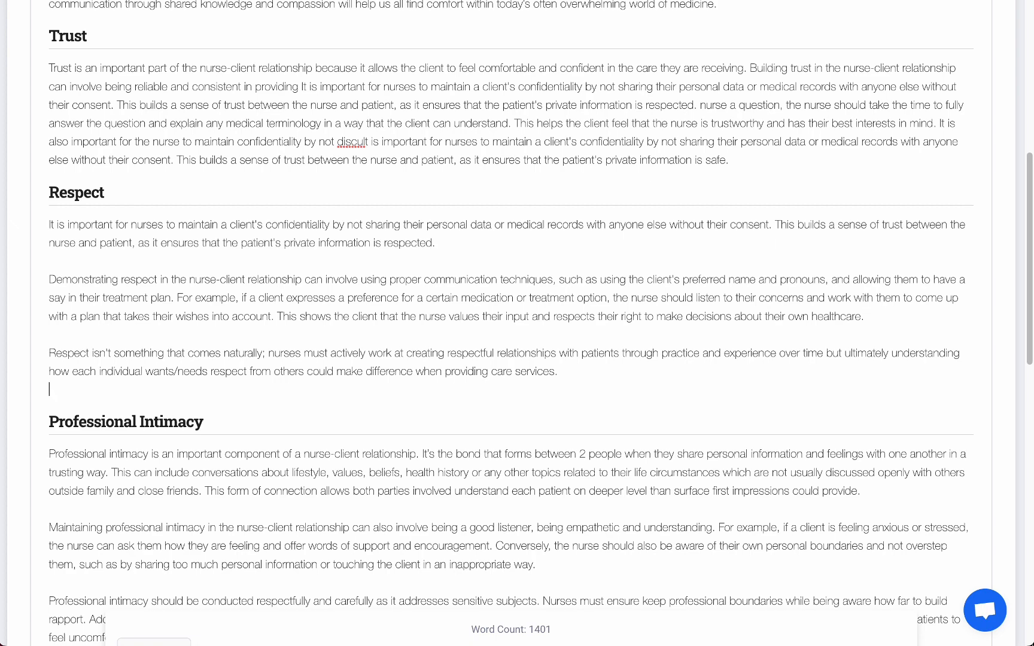
key("shift+Home")
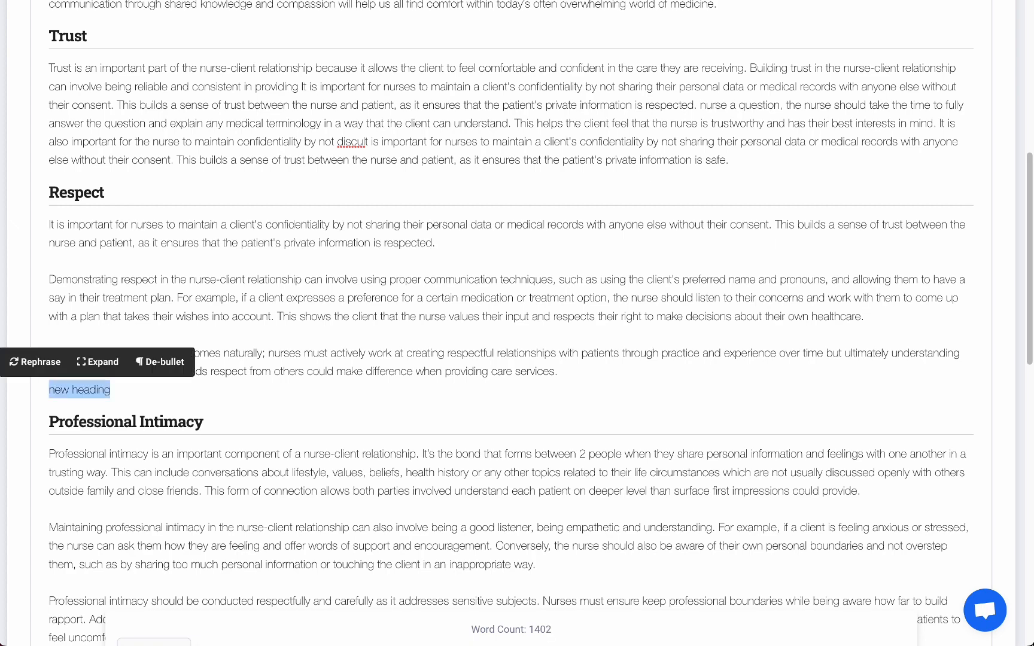
Format the 'new heading' line as a heading, then delete it again.
scroll(589, 335, "up", 7)
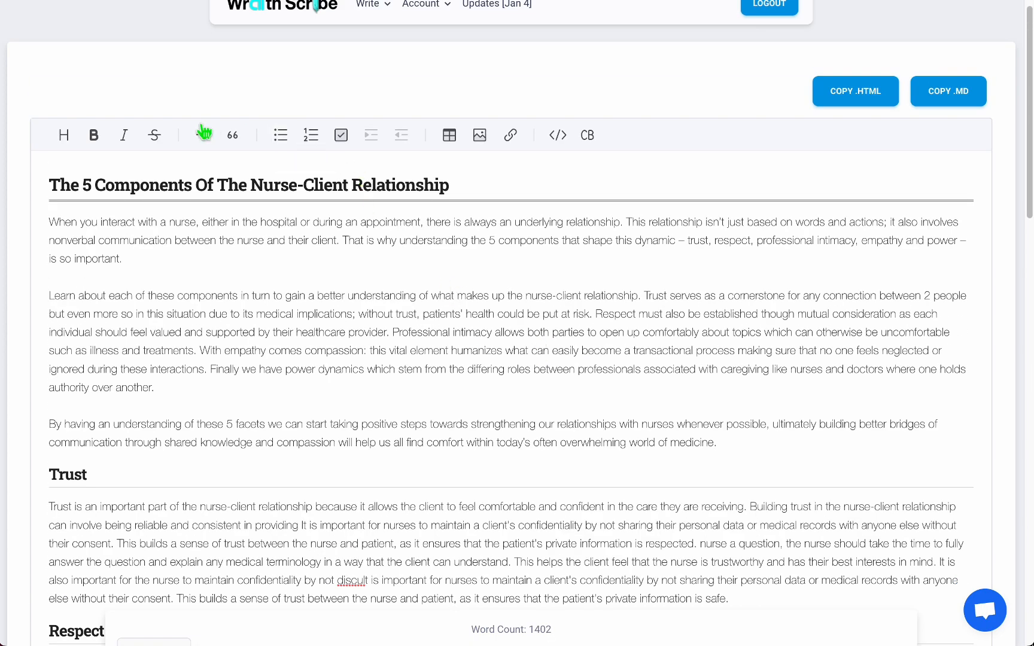
left_click(69, 137)
left_click(76, 189)
scroll(369, 377, "down", 3)
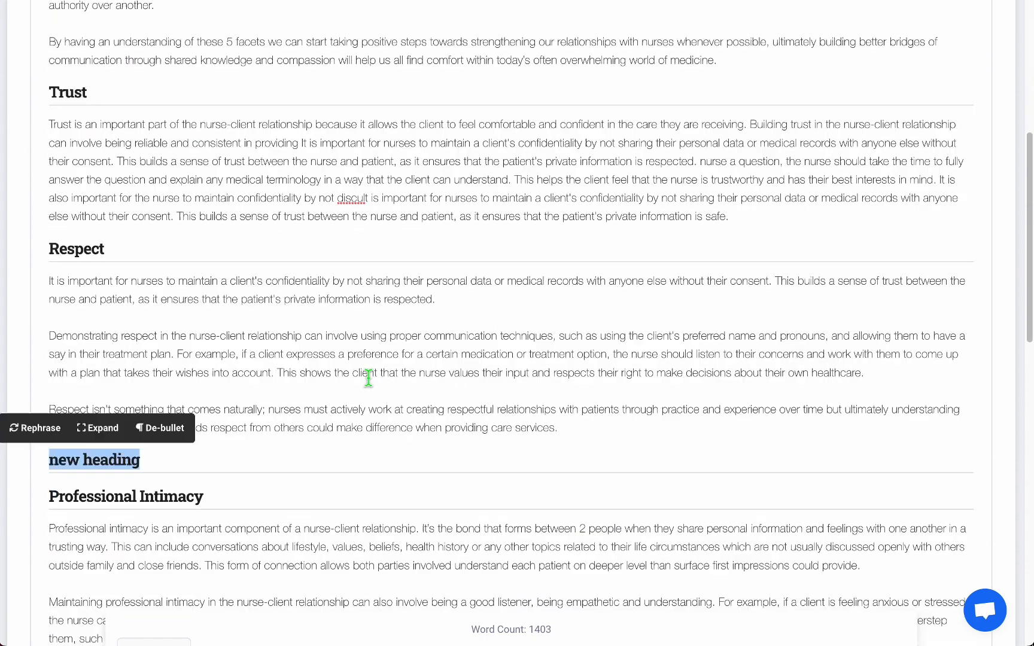
key("BackSpace")
key("BackSpace")
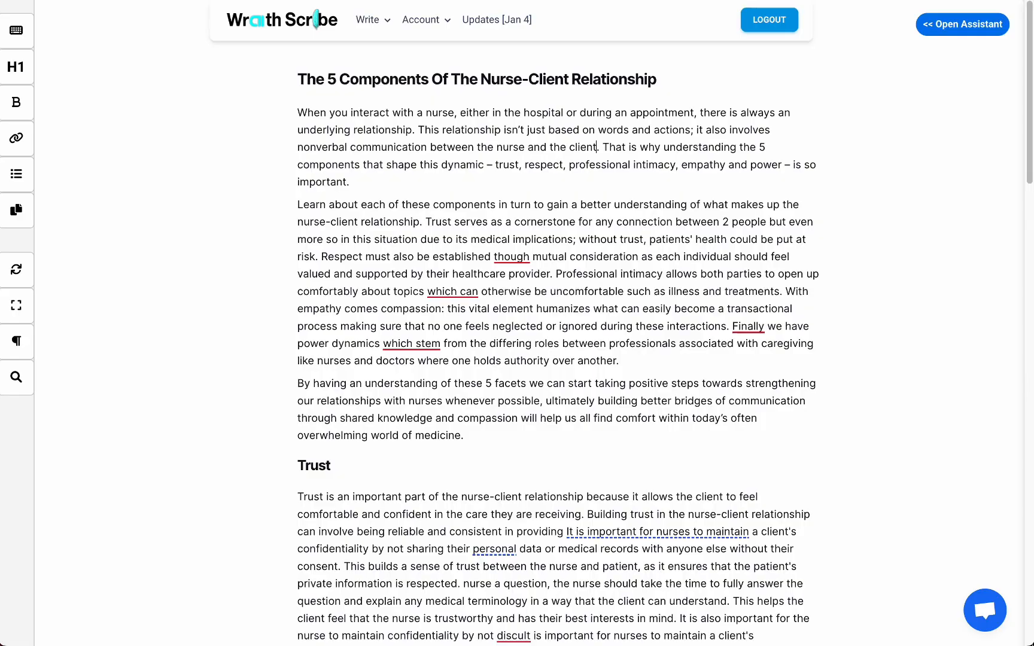
Insert a 'new heading' line above Professional Intimacy and turn it into an H2 heading.
scroll(405, 297, "down", 14)
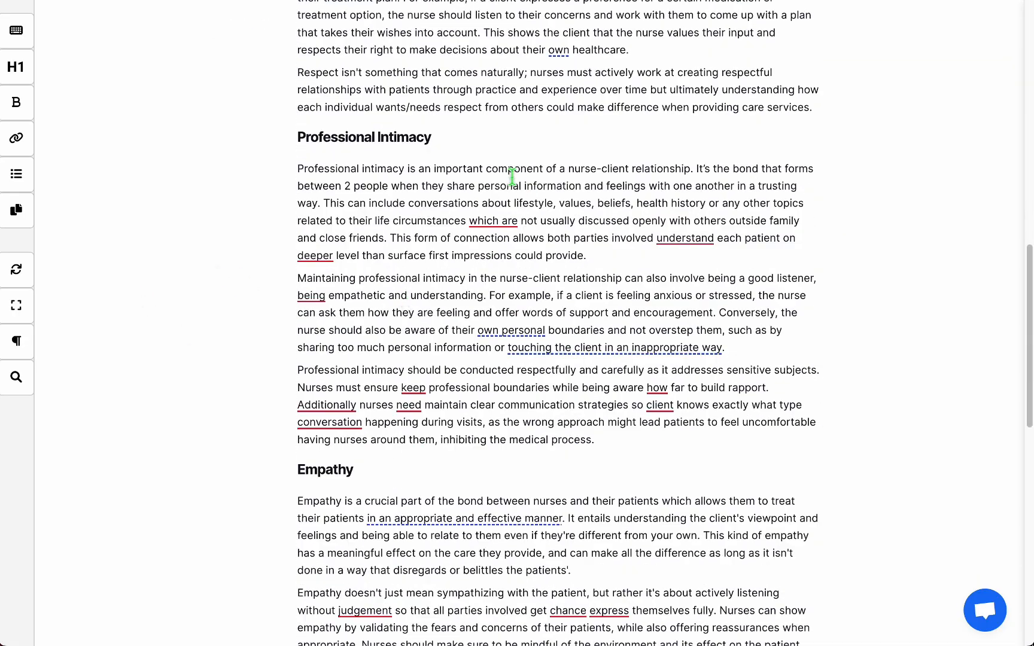
left_click(462, 137)
key("Return")
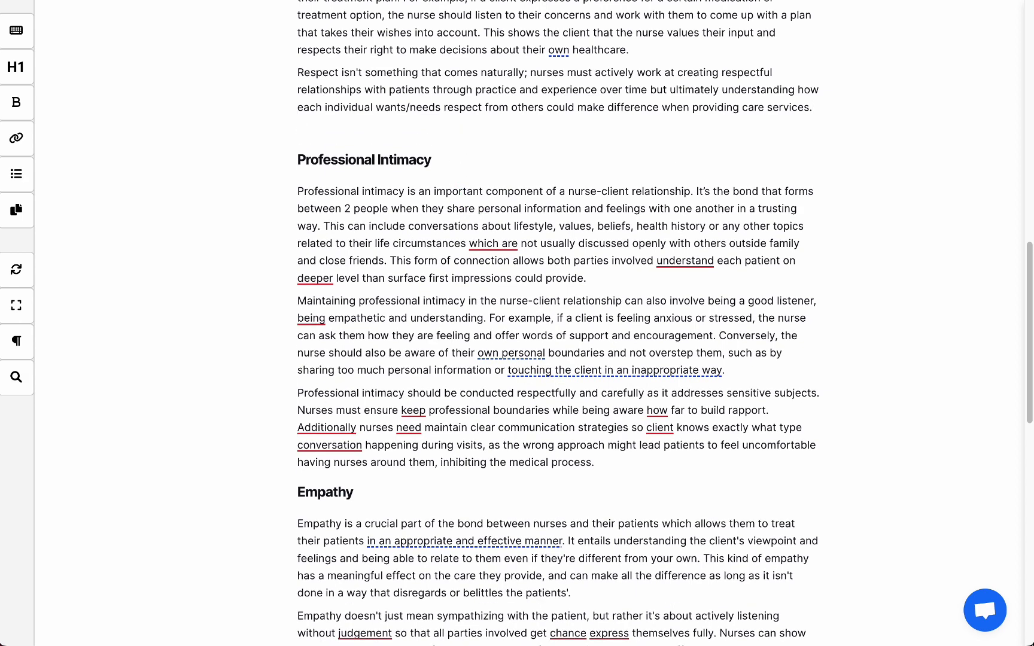
key("shift+Home")
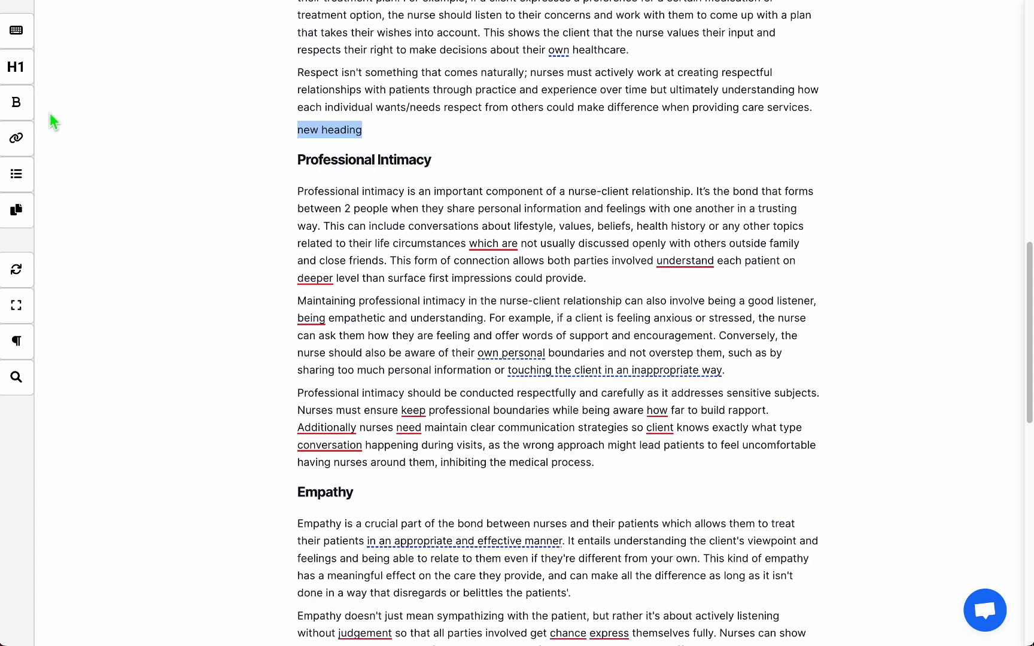
mouse_move(18, 67)
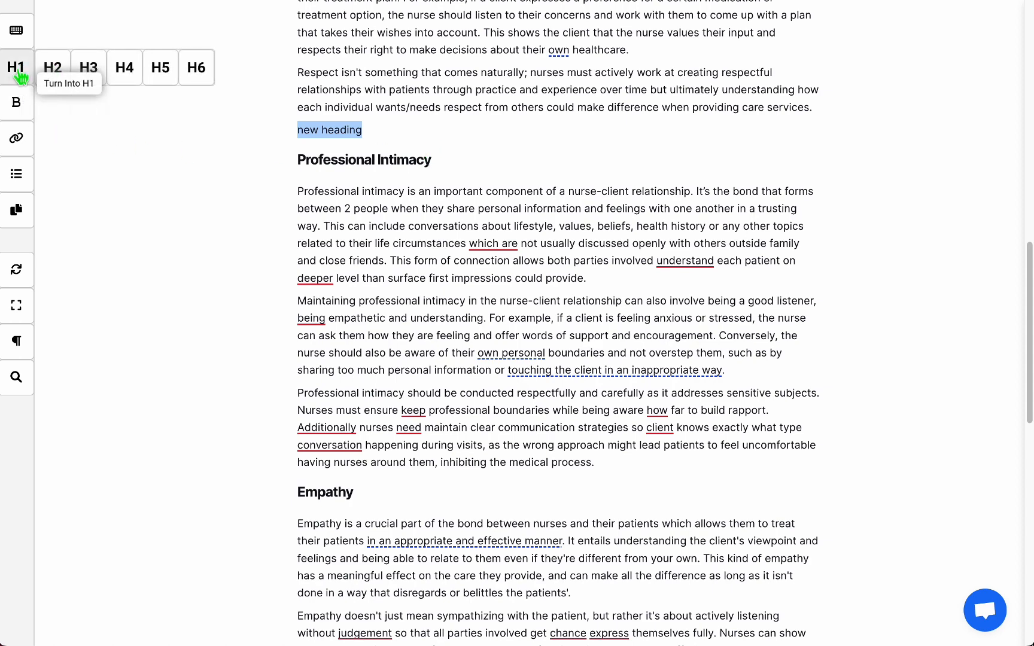
left_click(56, 70)
Add a paragraph reading 'start write' below the new H2 heading.
left_click(423, 141)
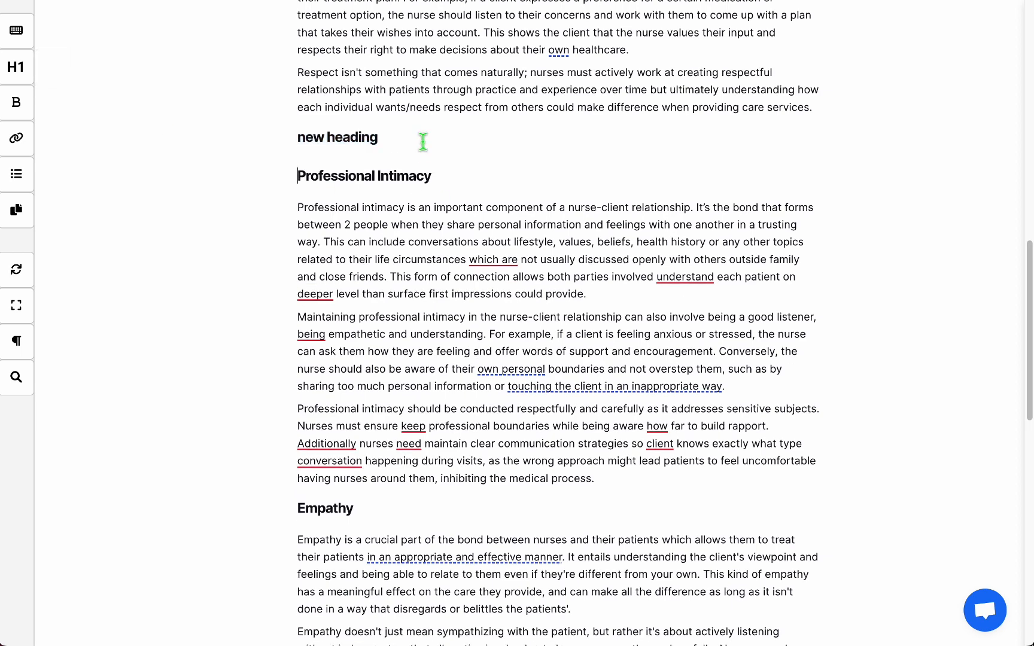
key("Return")
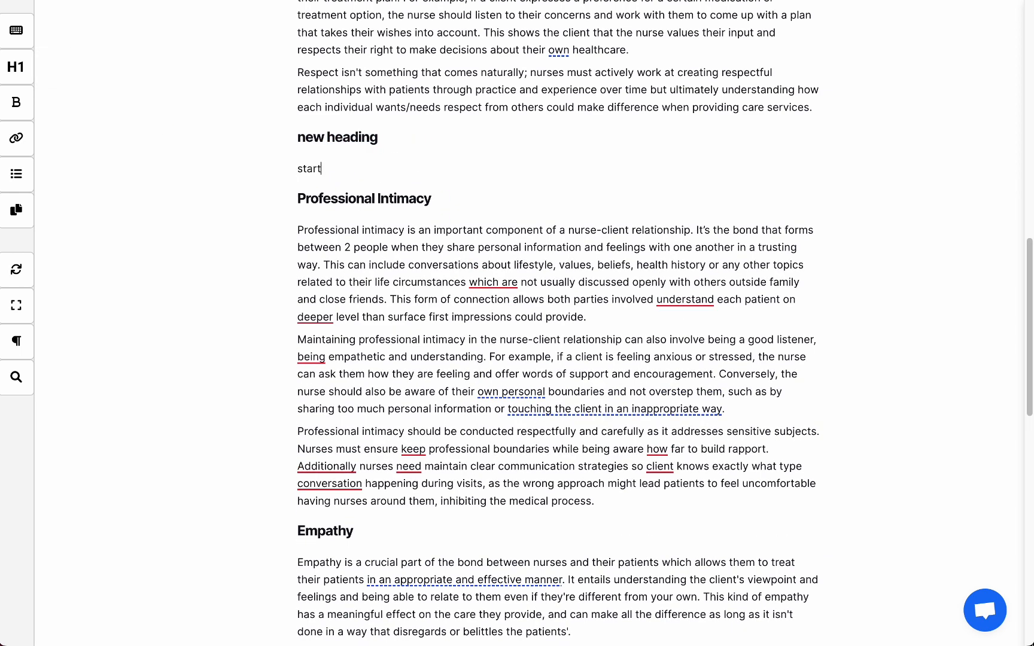
type("start wr")
type("ite")
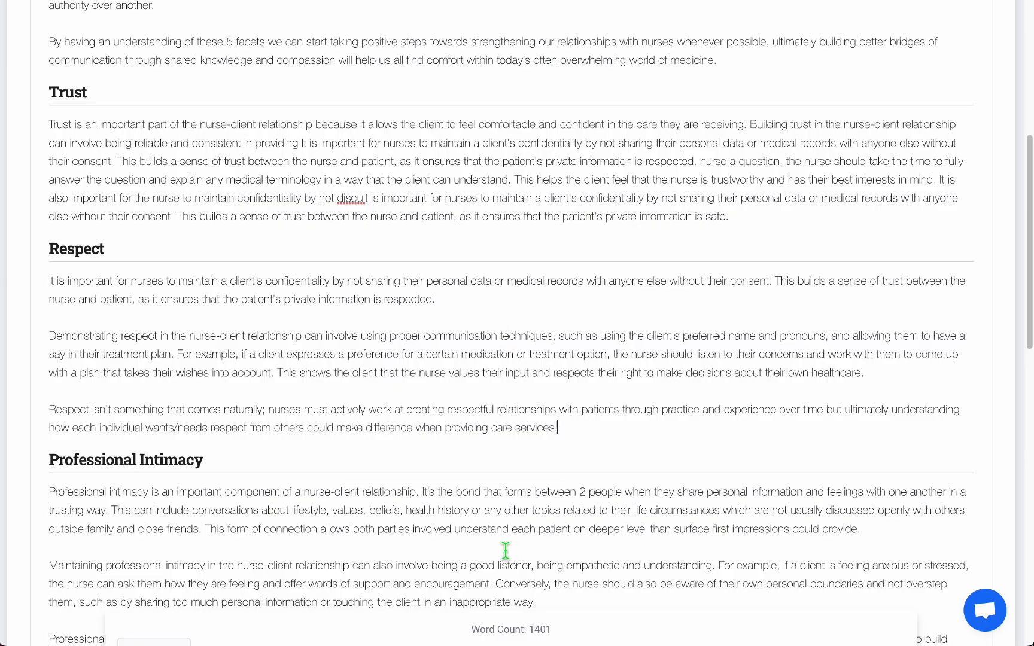
Open the writing assistant panel with readability and SEO suggestions.
left_click(580, 616)
mouse_move(550, 639)
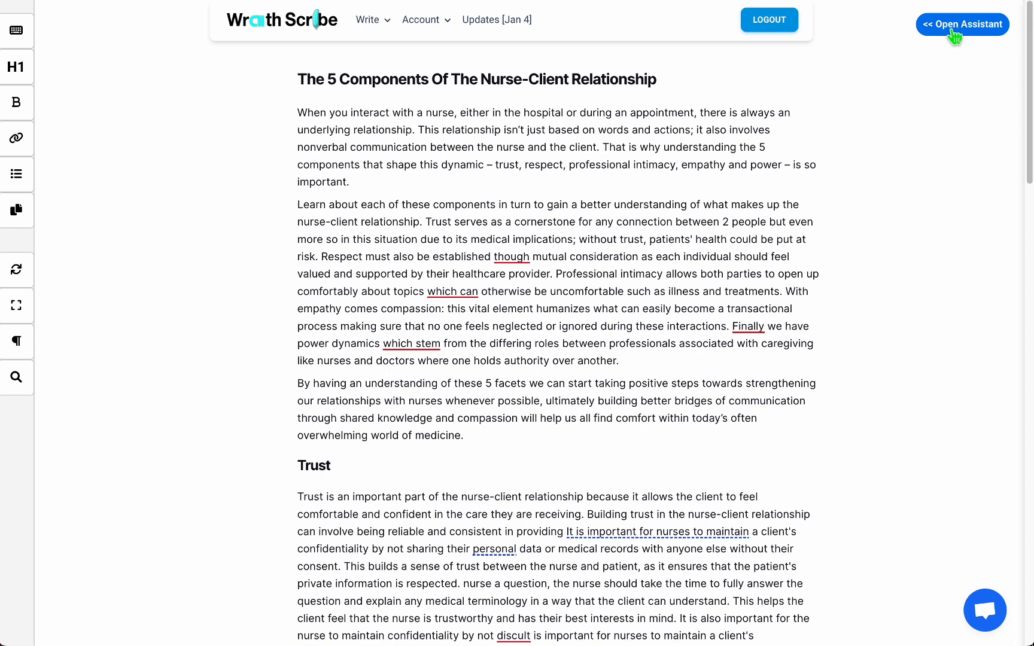
left_click(954, 30)
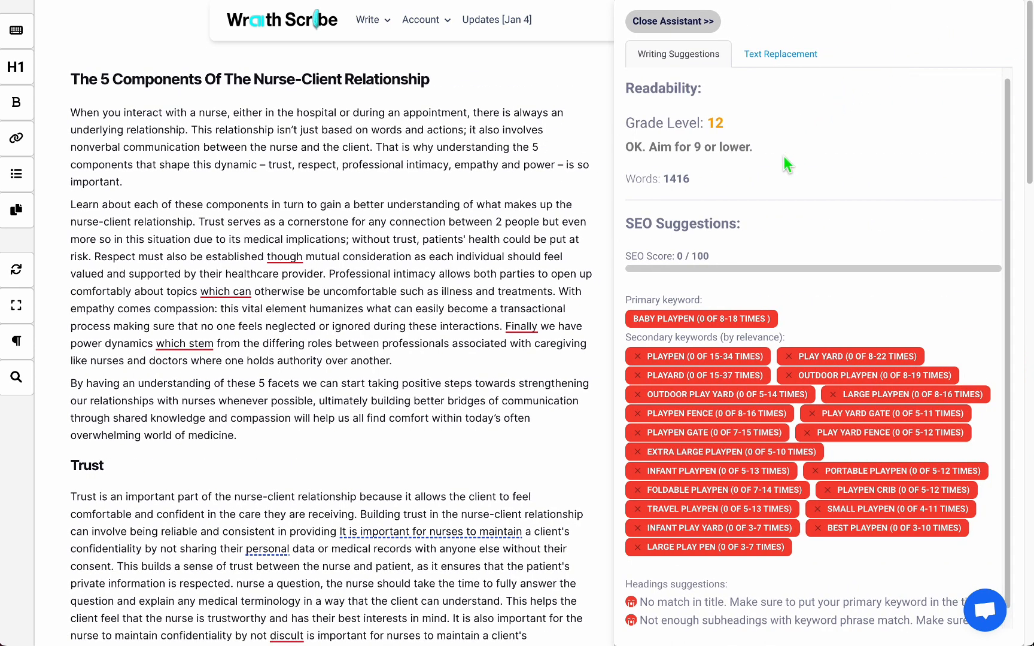
Review the assistant's readability grade and SEO keyword suggestions, then close the panel.
scroll(782, 225, "down", 1)
scroll(783, 227, "up", 1)
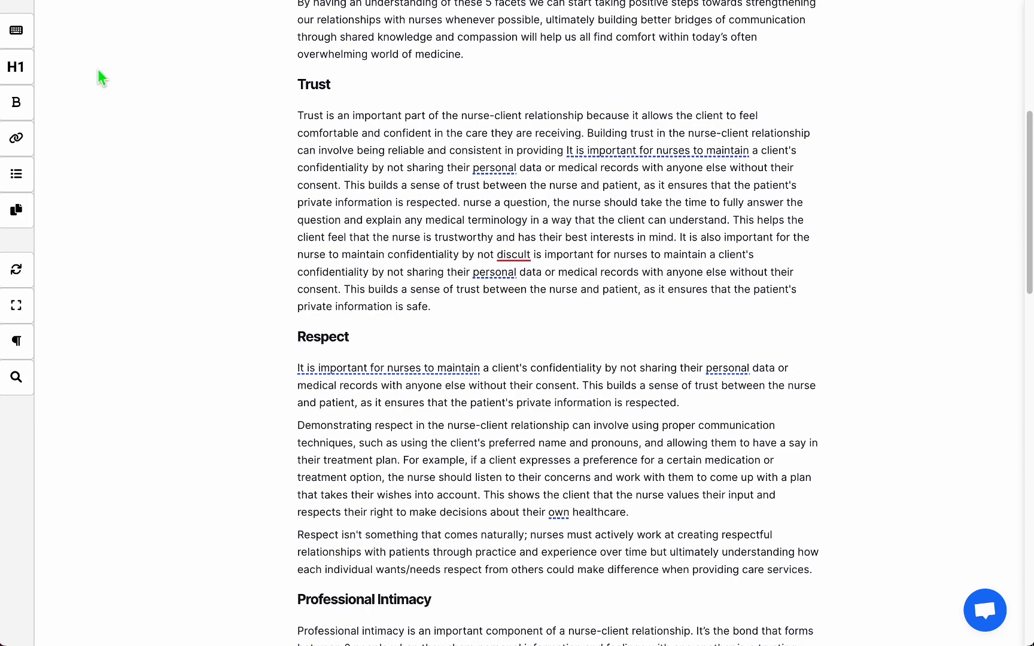
scroll(884, 265, "up", 8)
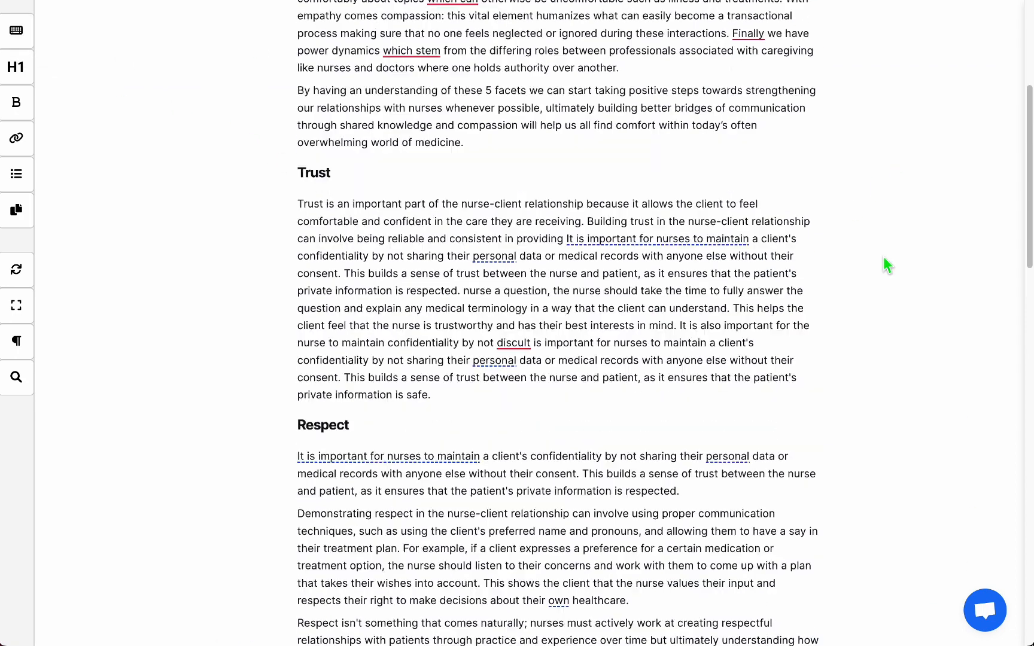
left_click(964, 25)
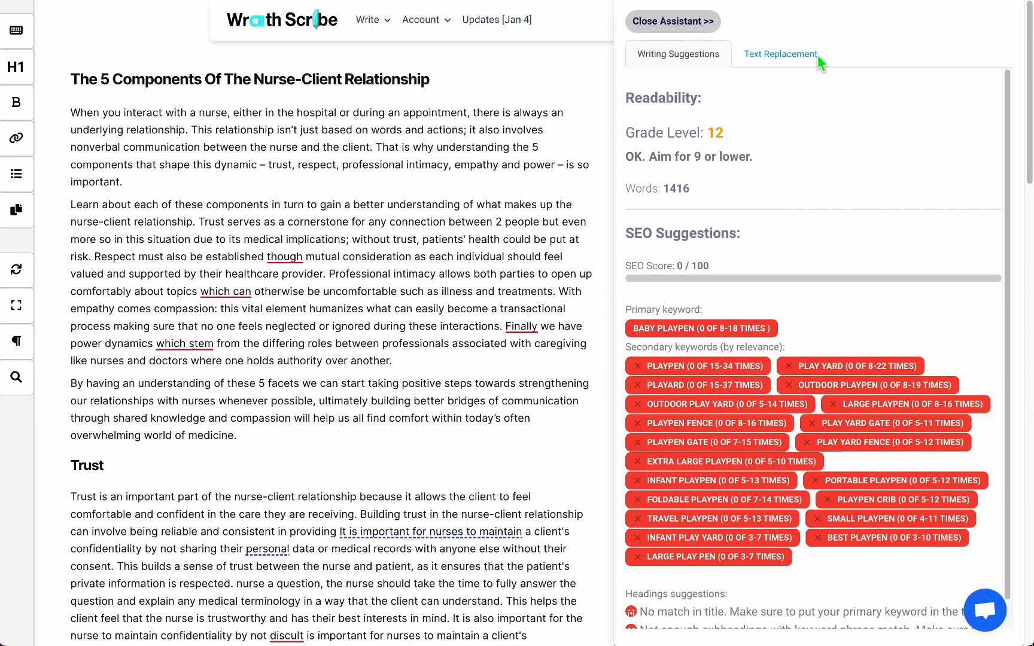
scroll(828, 334, "down", 1)
scroll(828, 335, "up", 1)
scroll(828, 341, "down", 1)
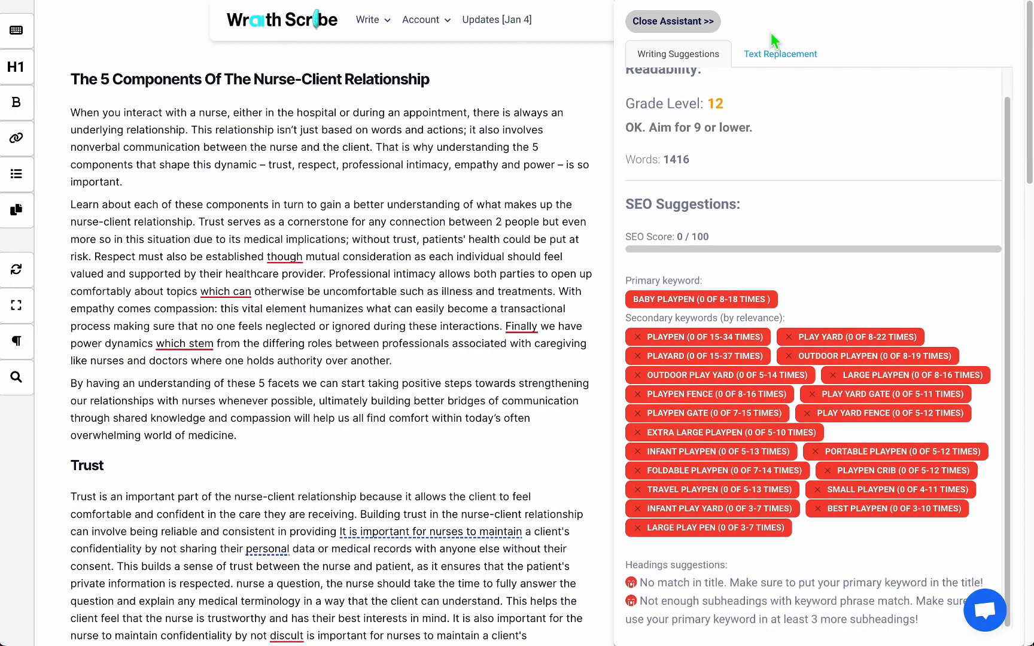
left_click(656, 25)
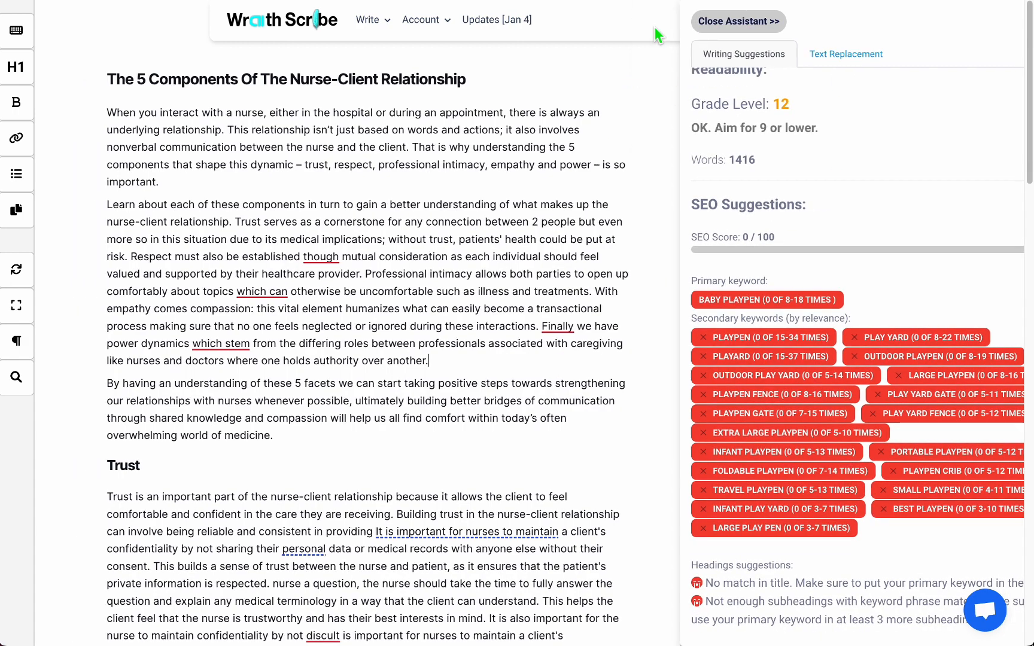
Browse through the article sections and reopen, then close, the assistant panel.
scroll(524, 346, "down", 4)
scroll(524, 346, "down", 9)
scroll(527, 351, "down", 2)
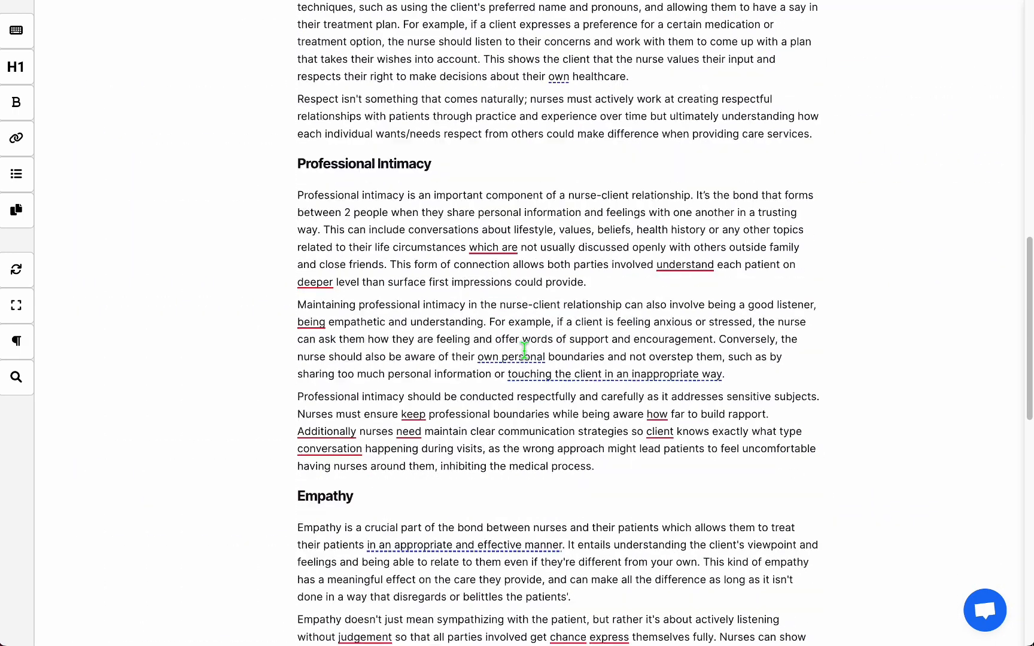
scroll(461, 192, "up", 15)
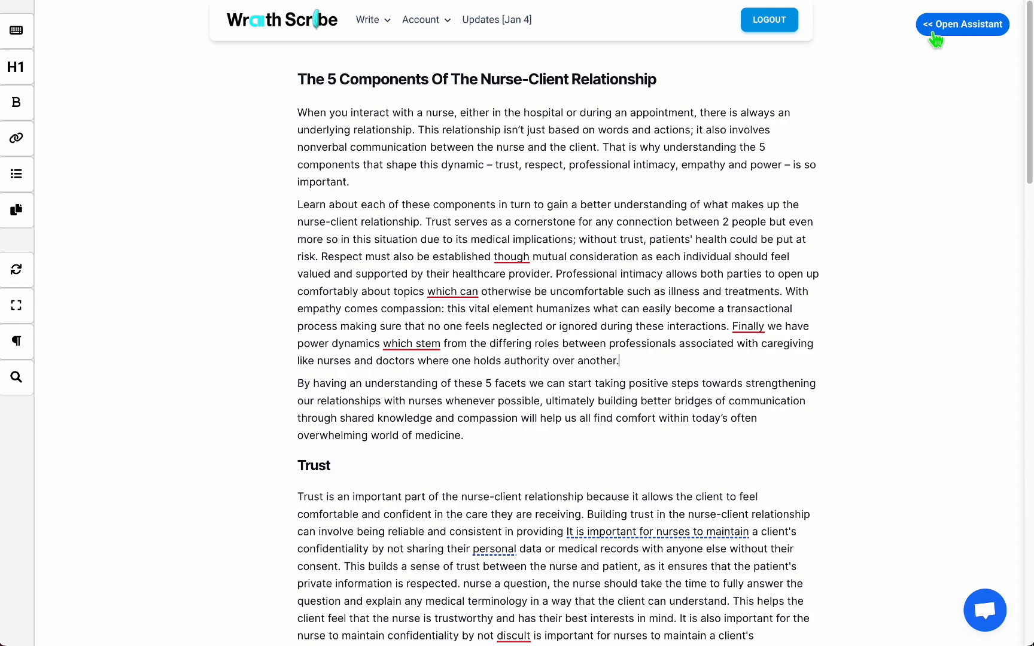
scroll(908, 233, "down", 10)
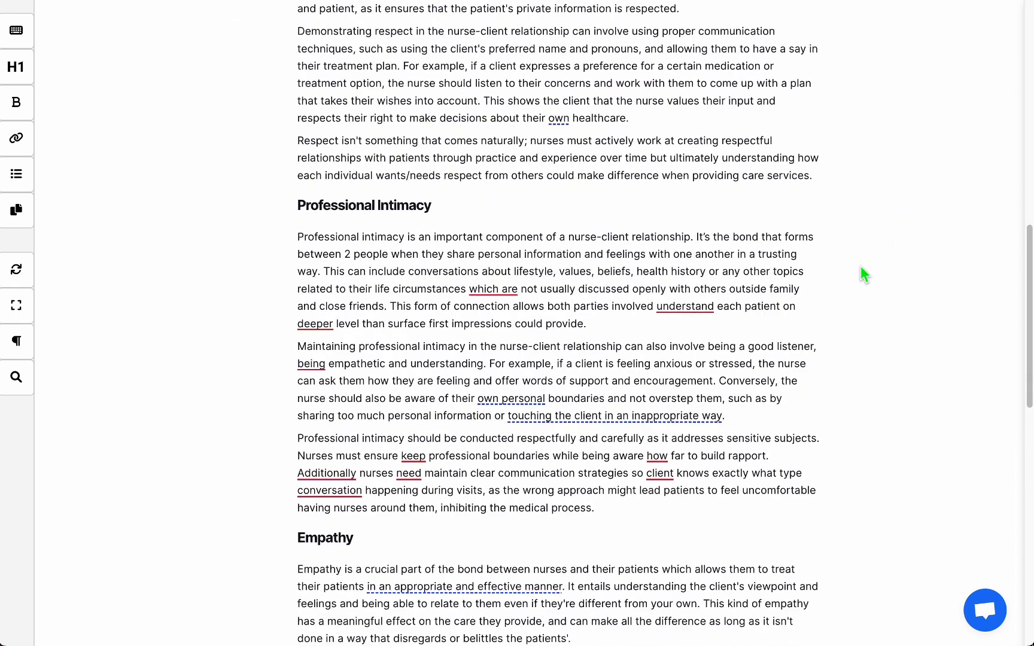
scroll(856, 272, "up", 10)
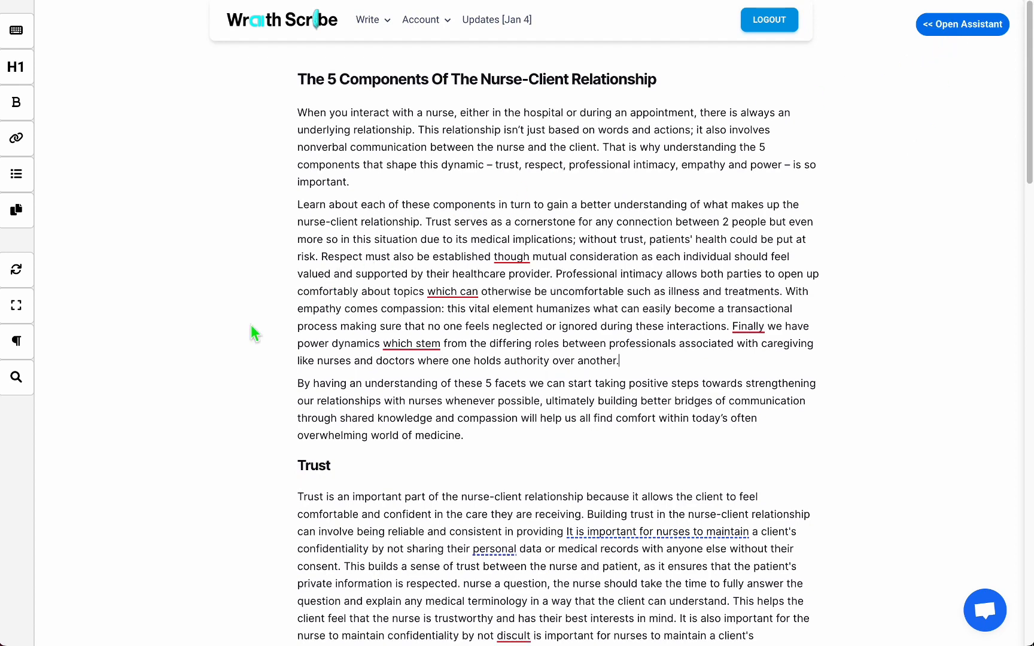
left_click(7, 392)
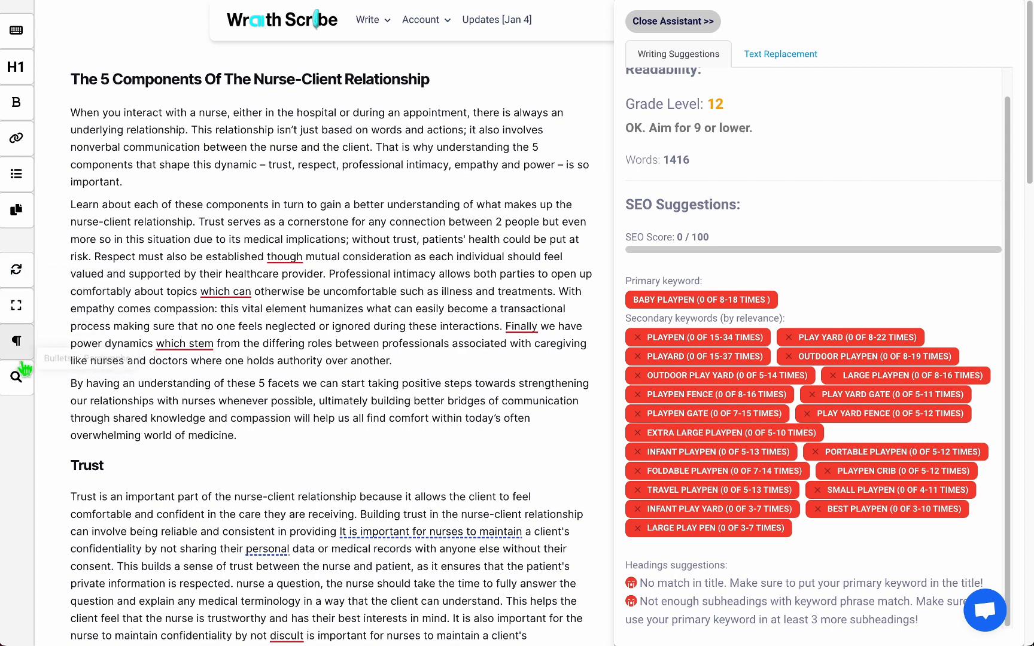
left_click(661, 20)
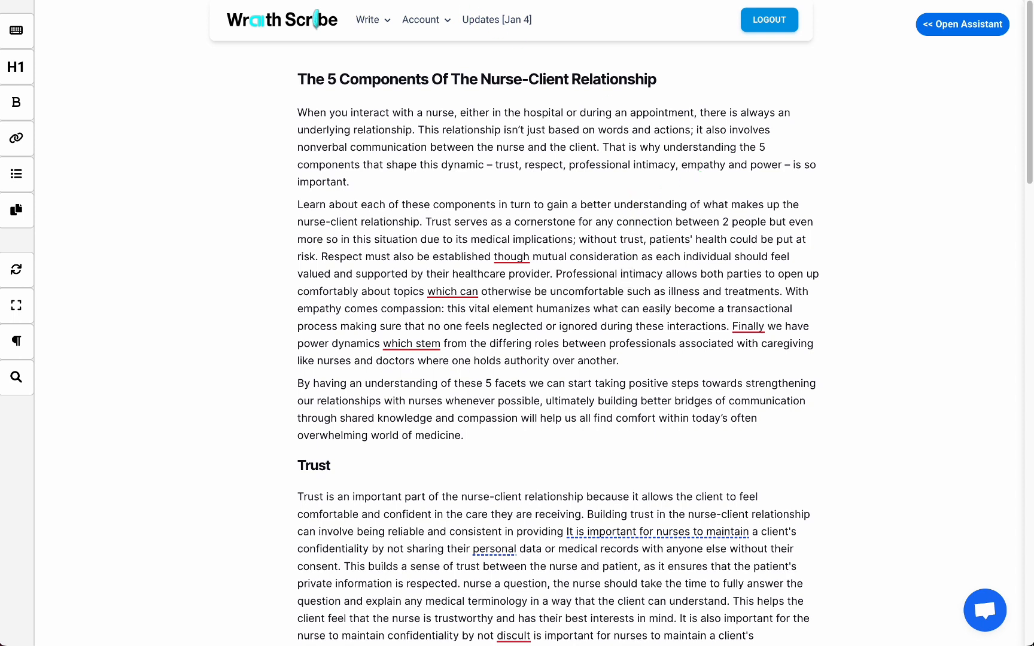
Switch to the other editor tab and expand its word count panel with Keywords and AI Editing.
key("ctrl+Tab")
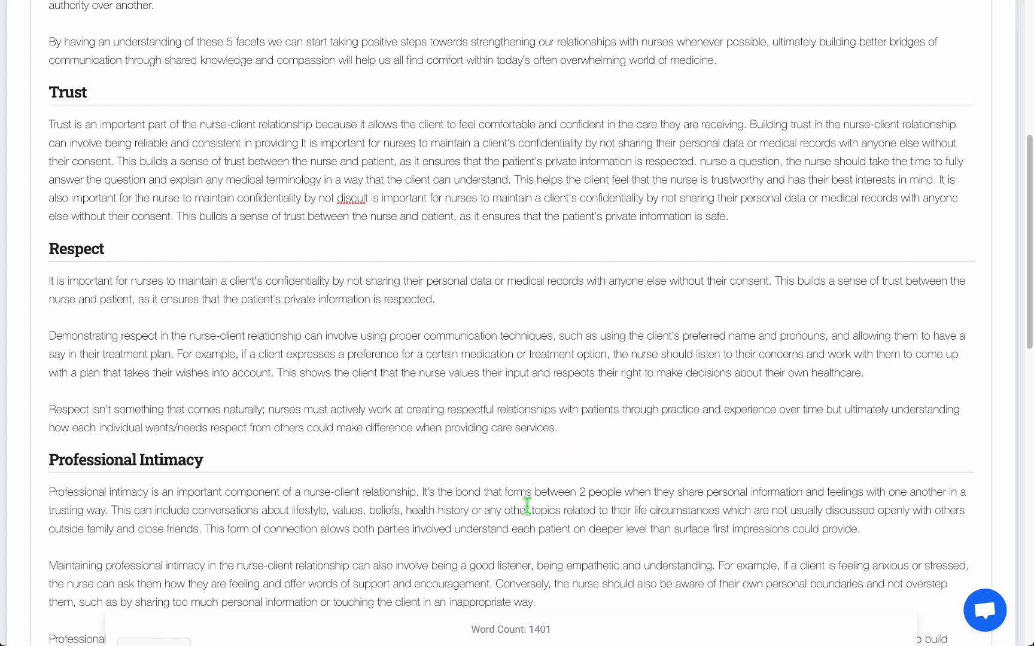
mouse_move(533, 626)
left_click_drag(553, 342, 529, 342)
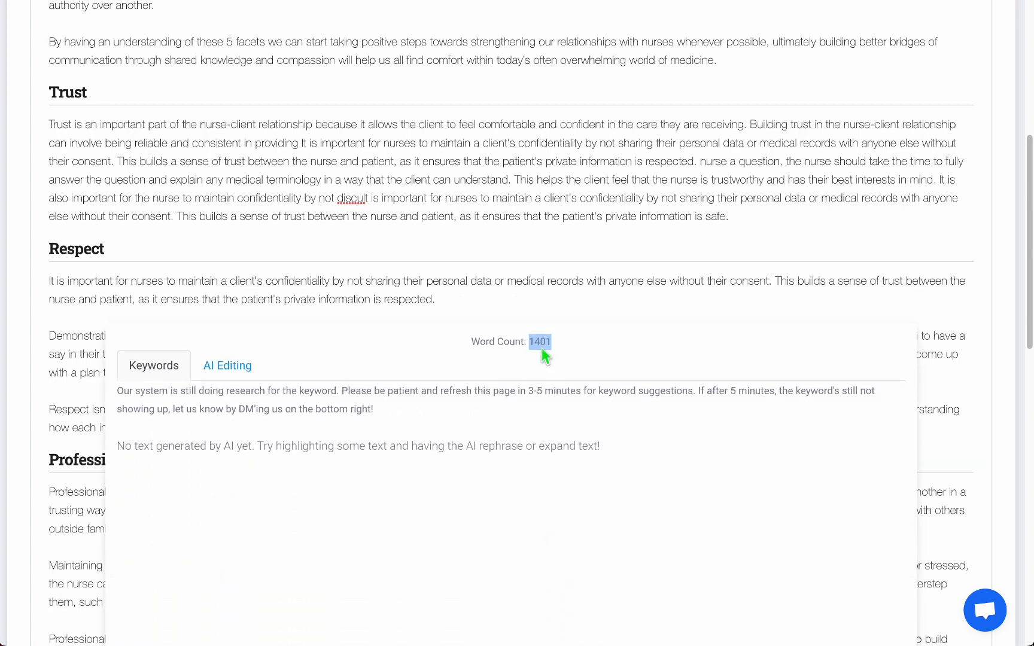
Return to Wraith Scribe, open the assistant panel, select the opening paragraph, then close the panel.
left_click(838, 0)
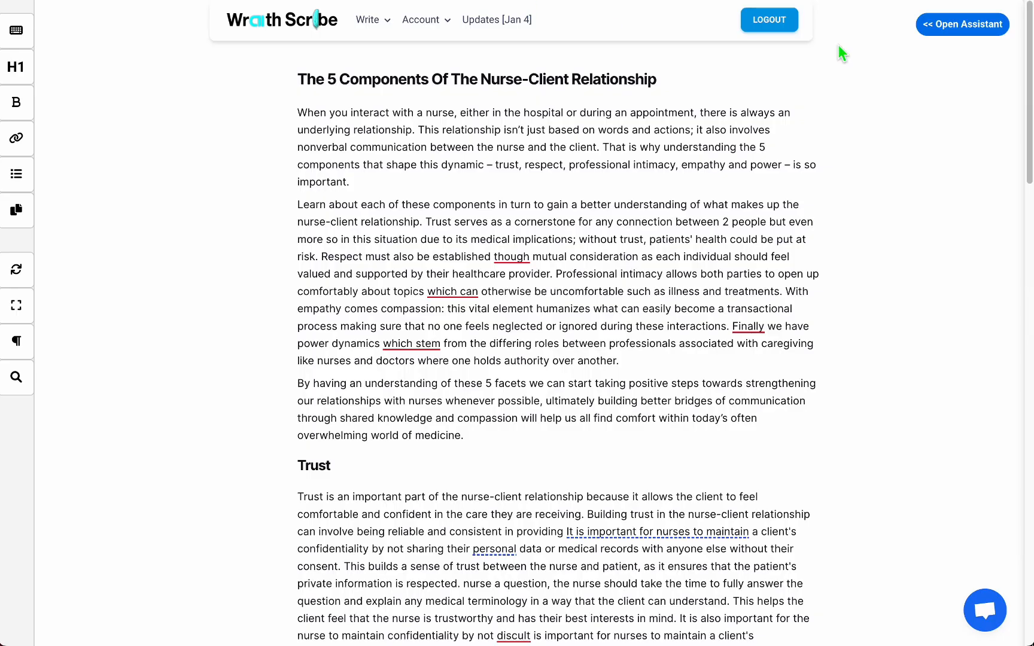
left_click(999, 26)
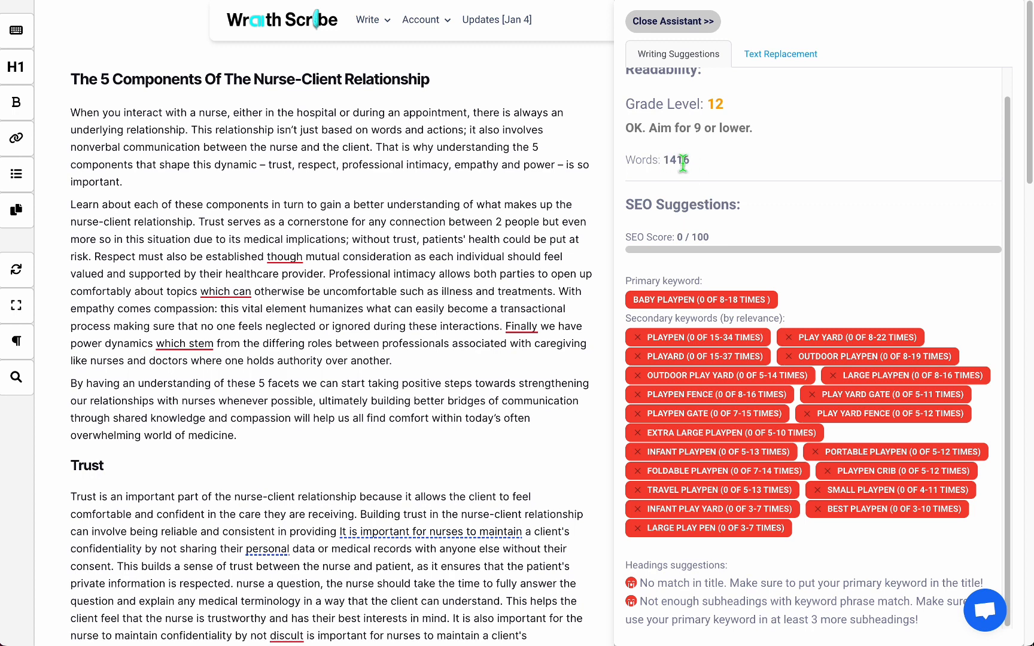
triple_click(470, 170)
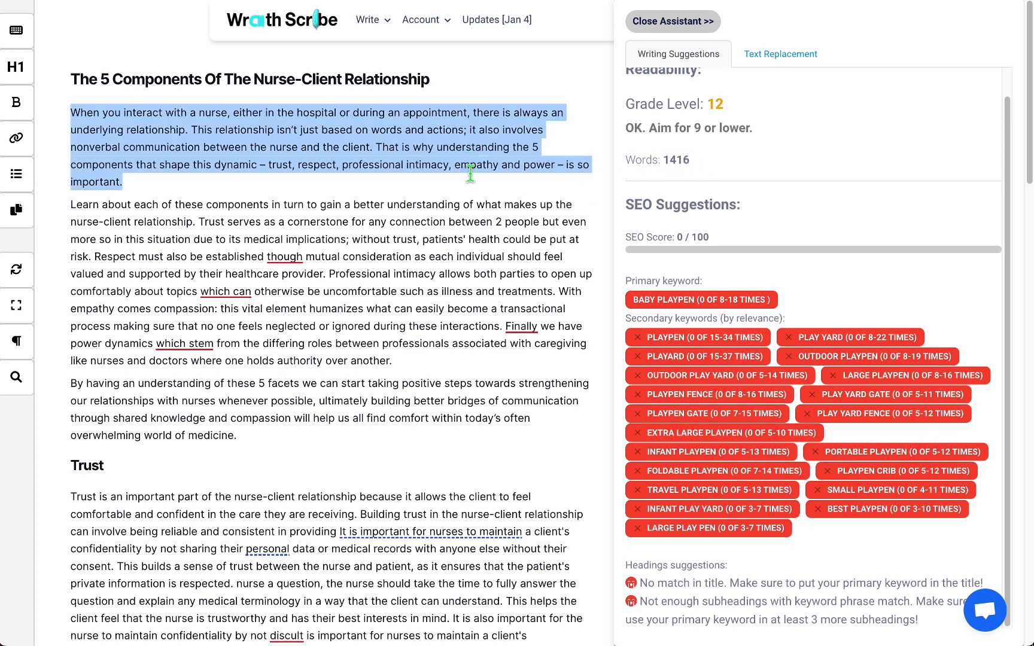
left_click(470, 215)
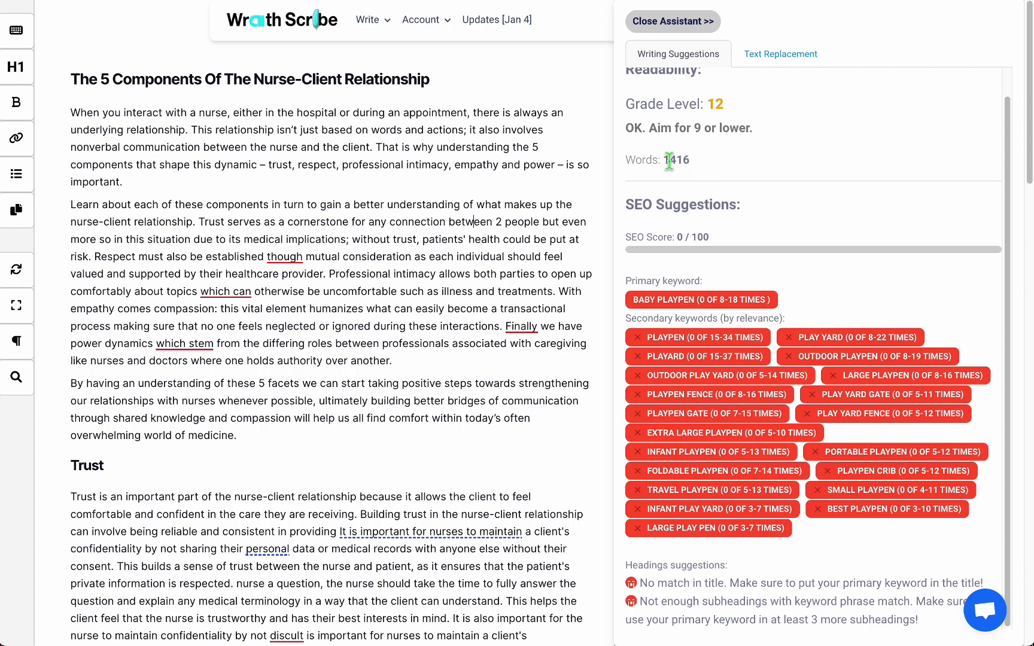
left_click(699, 24)
Switch between the two editor tabs and reopen the Wraith Scribe assistant panel.
key("ctrl+Tab")
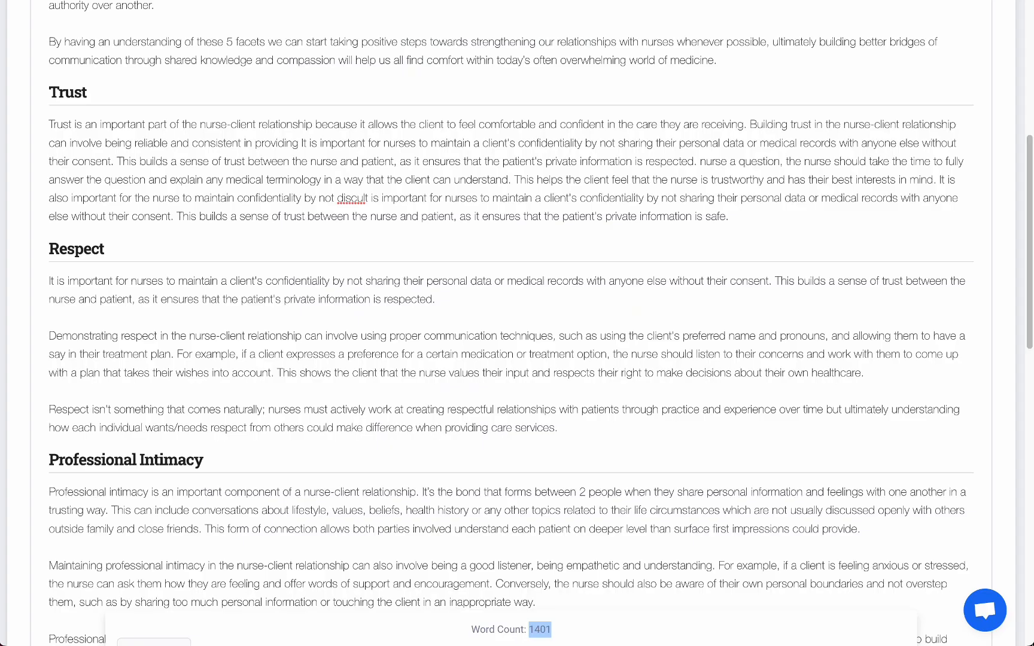
mouse_move(507, 635)
left_click(494, 166)
mouse_move(553, 617)
left_click(652, 1)
left_click(933, 24)
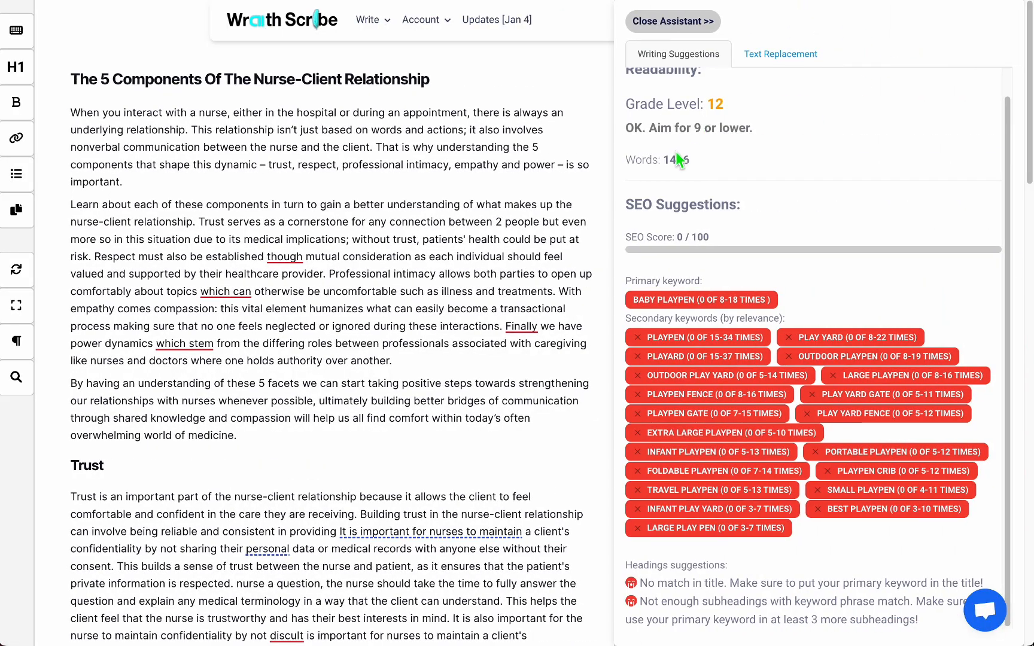
scroll(701, 138, "up", 1)
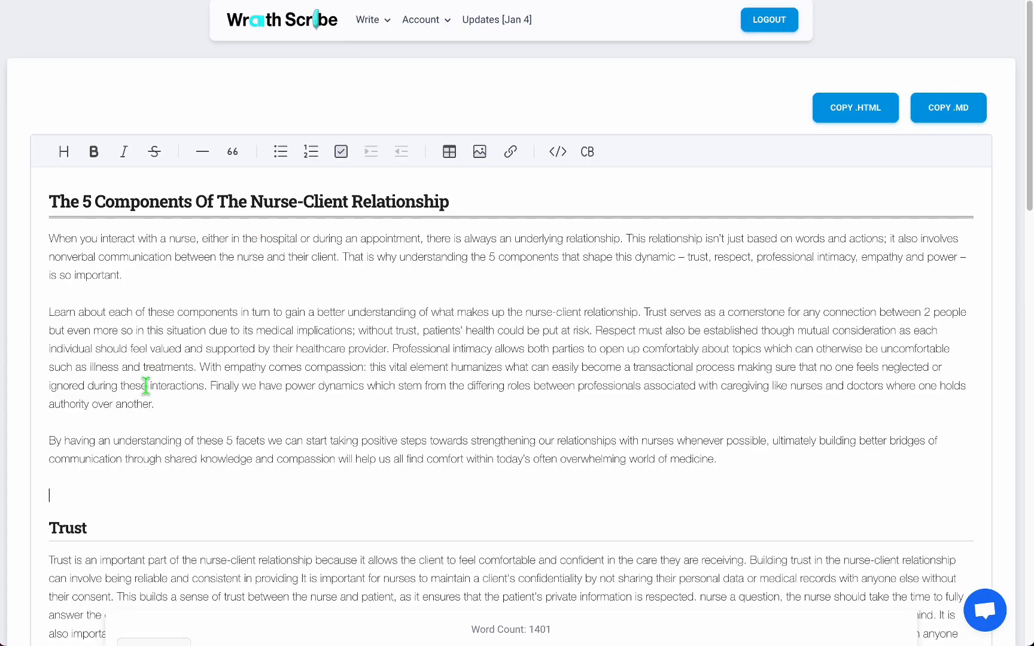
In the other editor, add a line 'new heading' above the Trust section and format it as Heading 3.
type("new heading")
key("shift+Home")
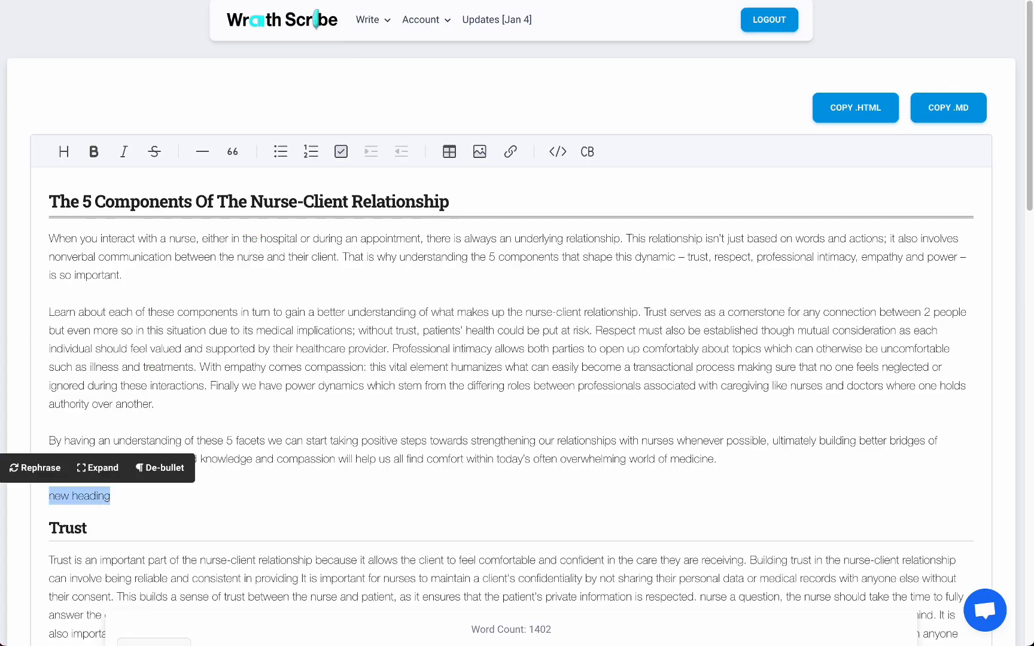
left_click(63, 151)
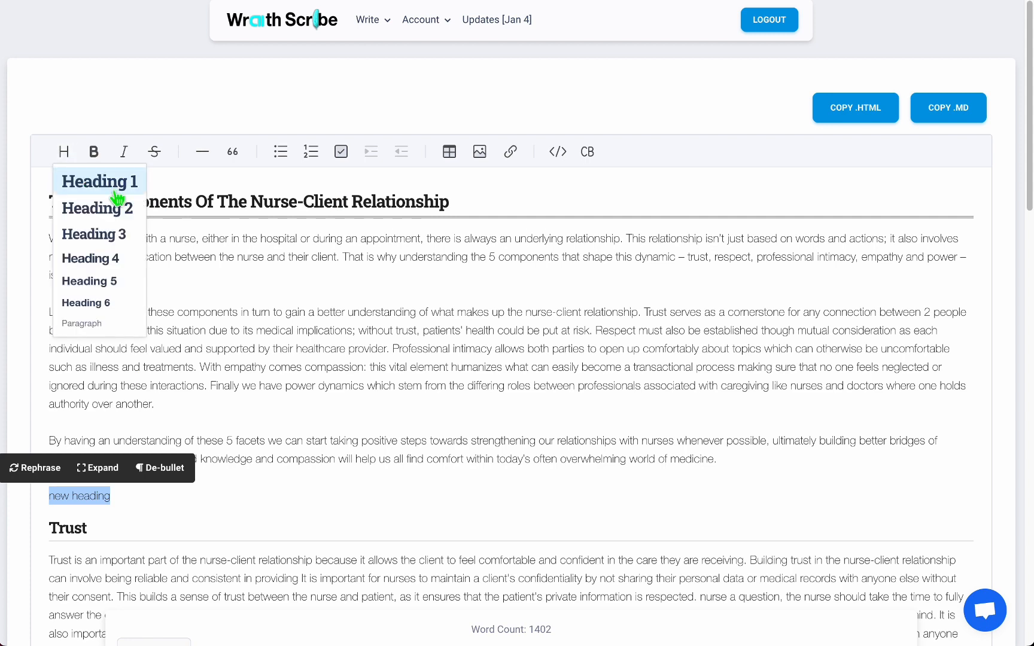
left_click(96, 234)
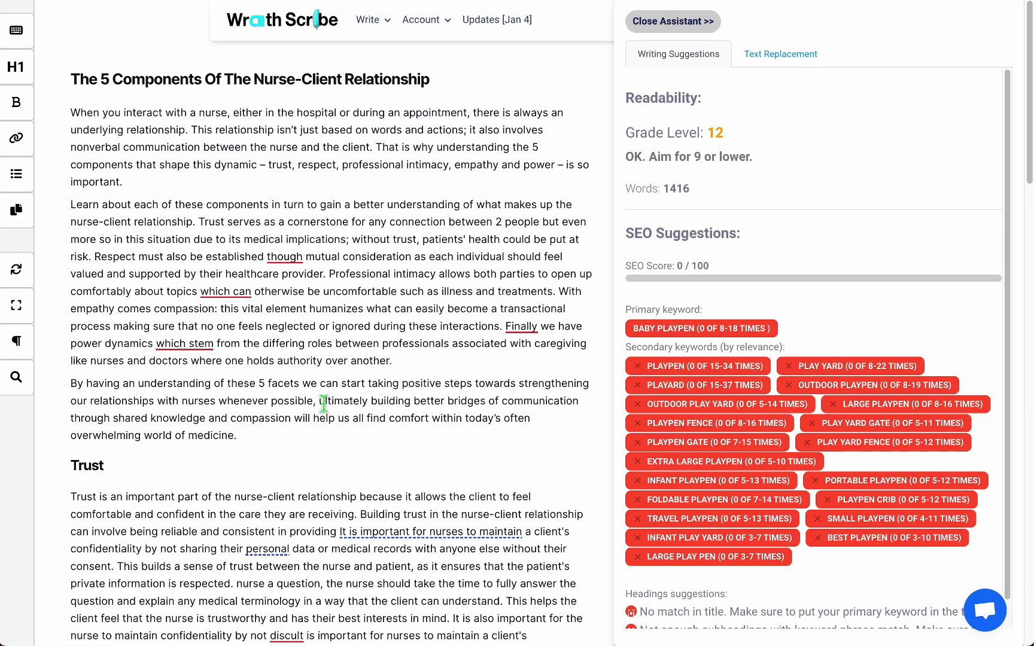
In Wraith Scribe, insert a level-2 heading 'New Heading2' above the Trust section using markdown ## syntax.
key("Return")
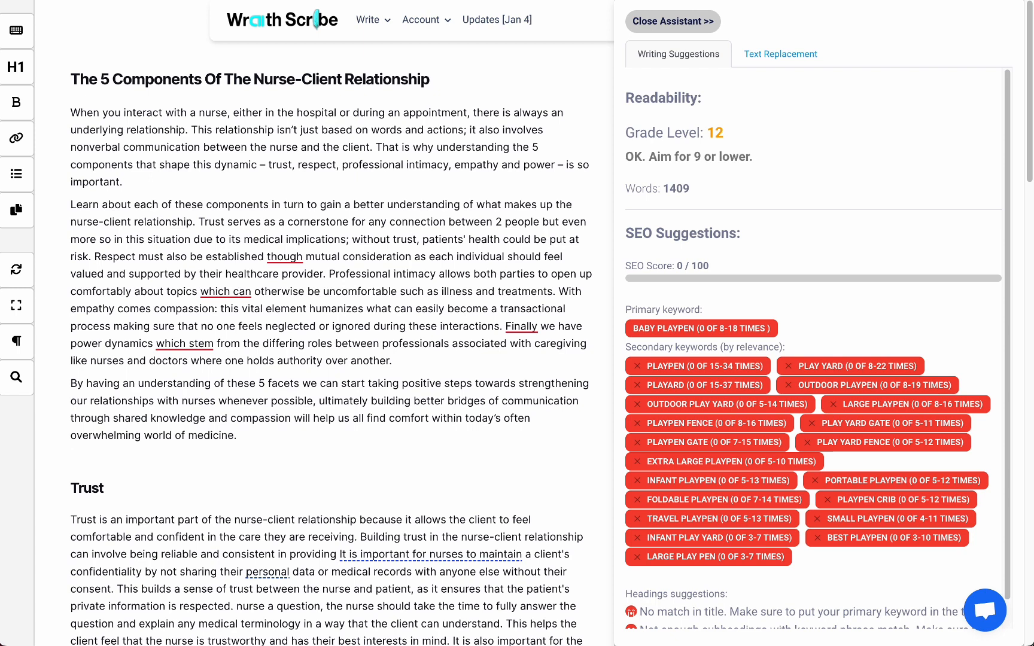
type("##")
key("shift+Left")
key("shift+Left")
key("Right")
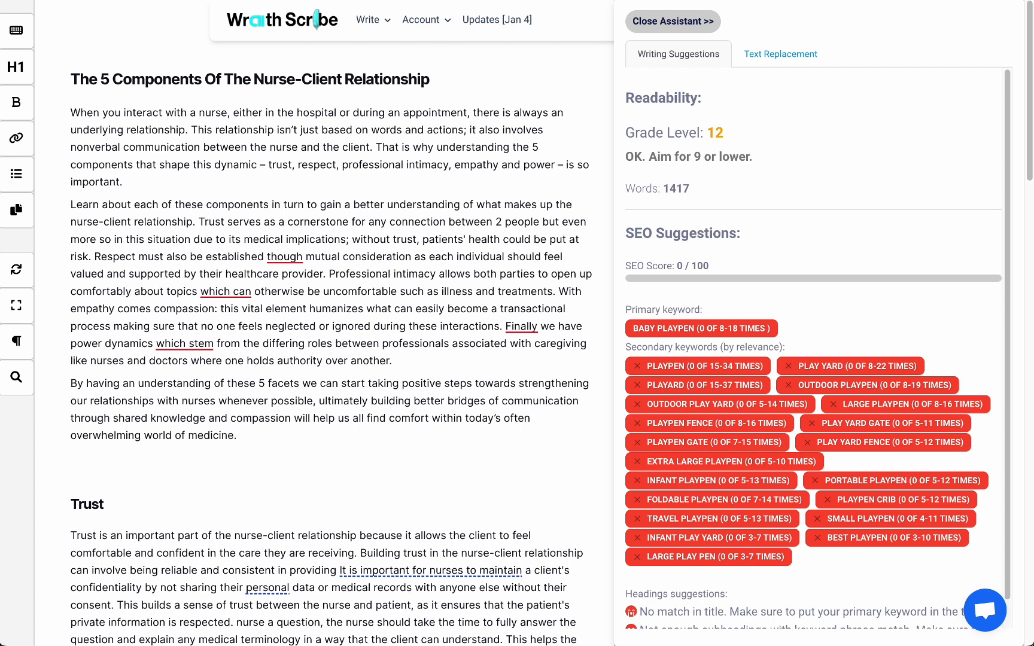
type("H")
key("BackSpace")
type("New Heading2")
key("Return")
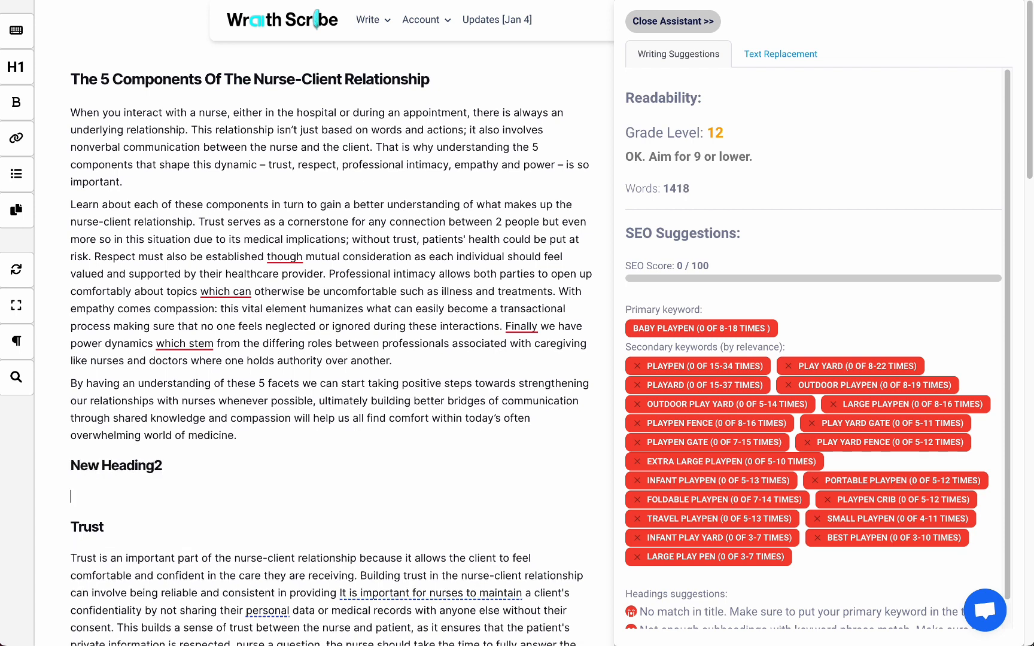
Add a subheading 'New H3' below it using markdown heading syntax.
type("####")
key("space")
type("New H3")
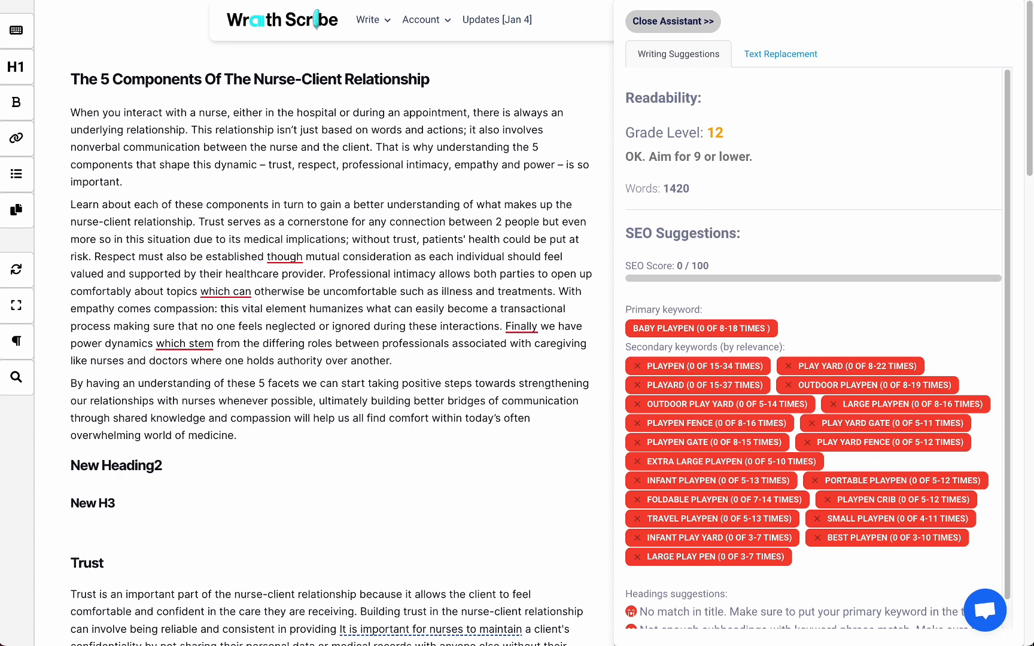
type("-")
Create a bulleted list with items 'new list' and 'new list item' using the markdown asterisk, then exit the list.
key("BackSpace")
type("* new list")
key("Return")
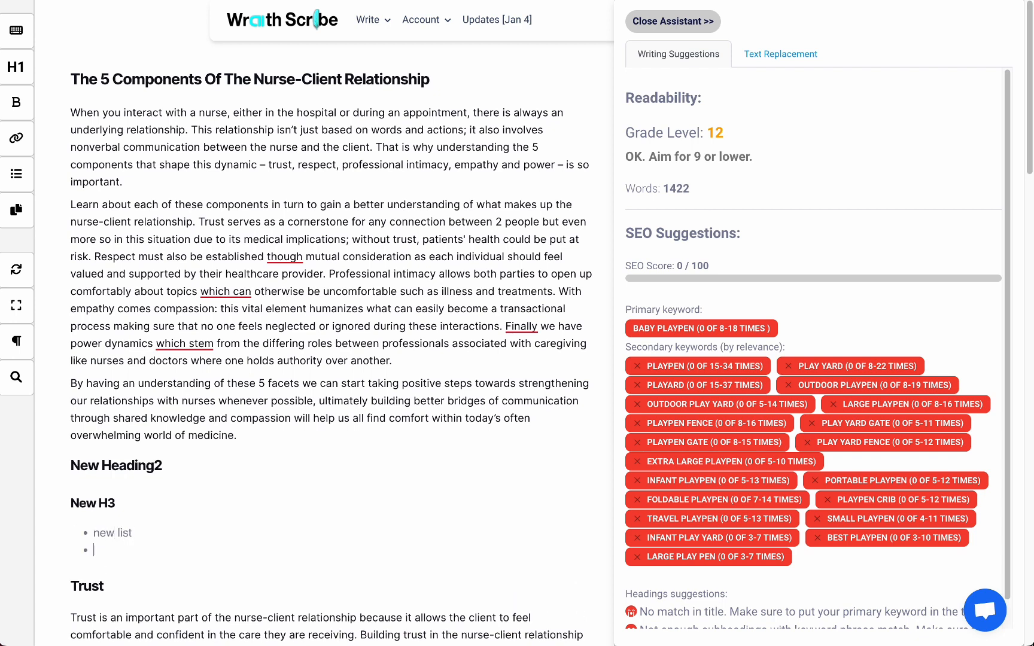
type("p")
key("BackSpace")
type("new list")
key("BackSpace")
key("BackSpace")
key("BackSpace")
key("BackSpace")
type("list")
key("BackSpace")
key("BackSpace")
key("BackSpace")
key("BackSpace")
type("list item")
key("Return")
key("Return")
Type the paragraph 'start typing your paragraph again.' after the list.
type("s")
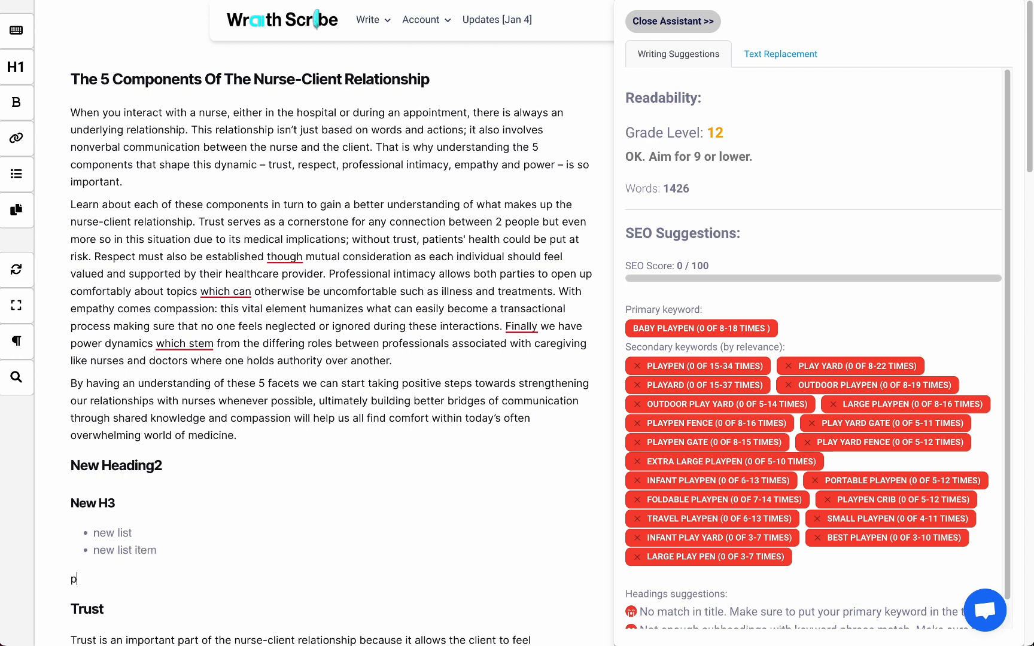
key("BackSpace")
type("start typing your paragraph agian")
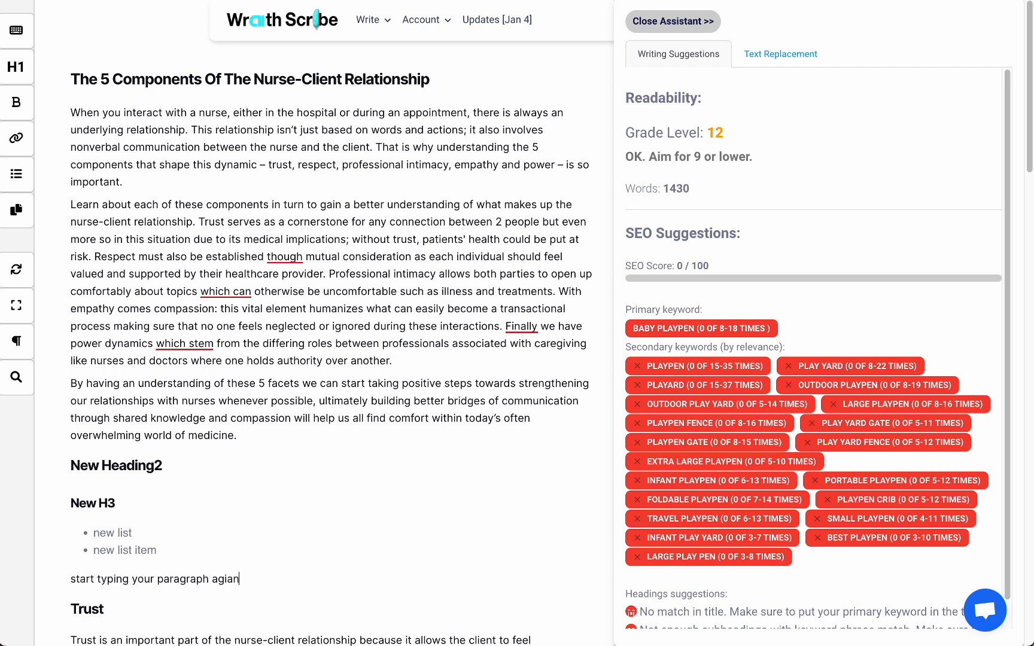
key("BackSpace")
type("in.")
key("Return")
Add a numbered list item 'new numbered list' with markdown '1.', then a plain line 'paragraph'.
type("1")
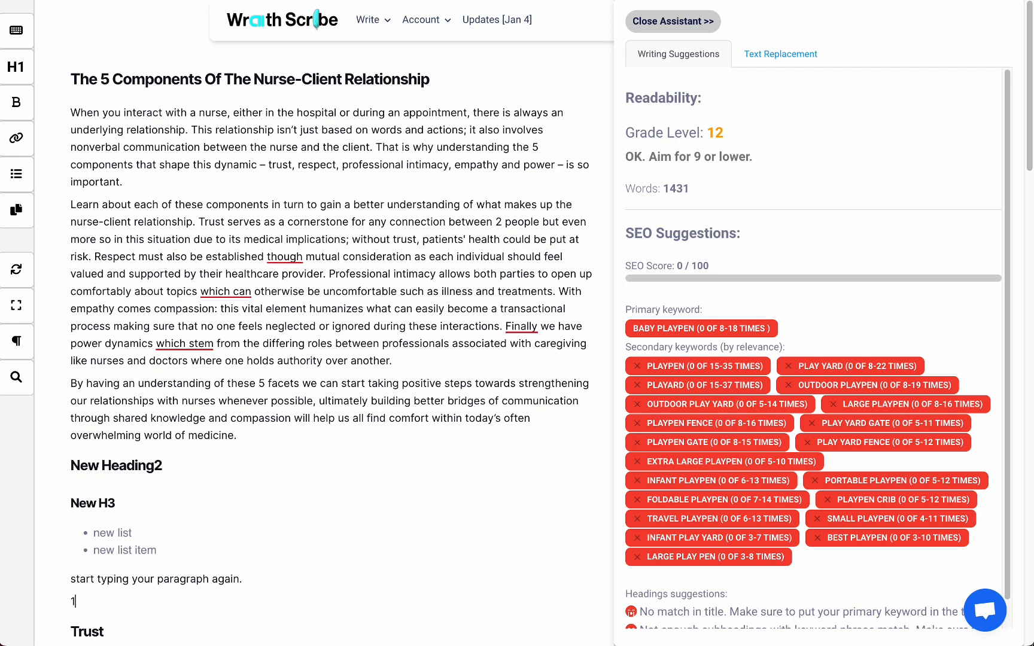
type(". new numbered l")
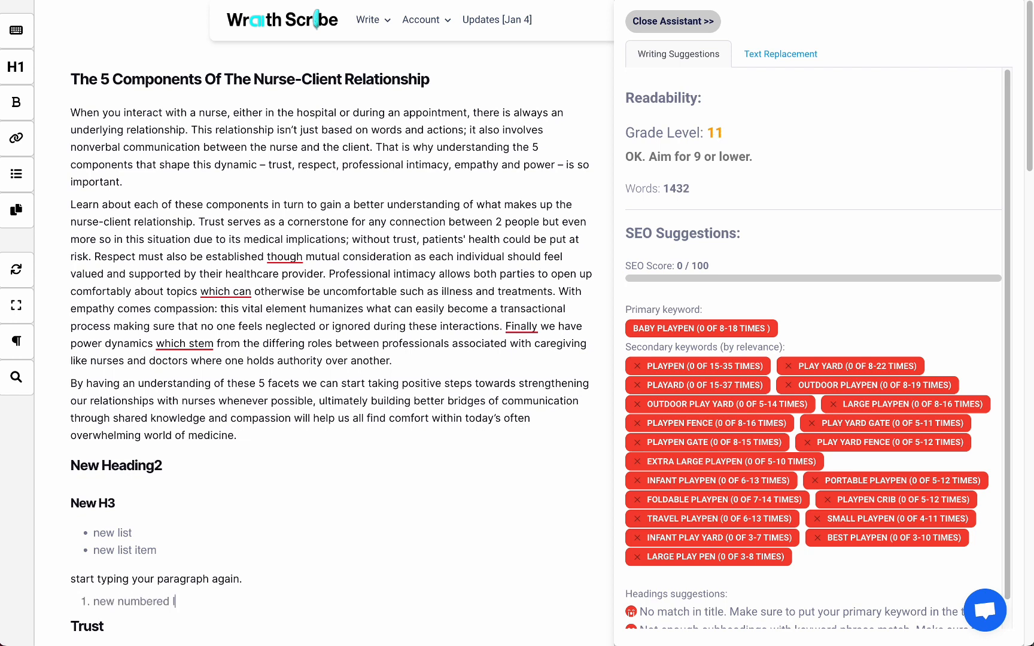
type("ist")
key("Return")
key("Return")
type("paragraph")
key("Return")
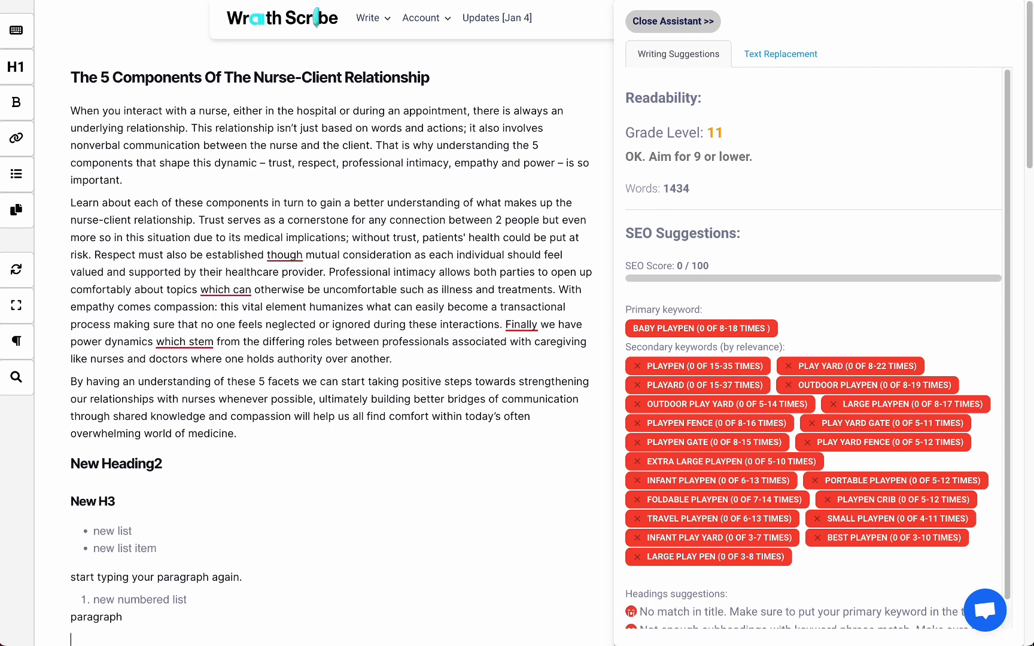
Start another numbered item 'new numbered list' beginning at number 8.
scroll(378, 334, "down", 3)
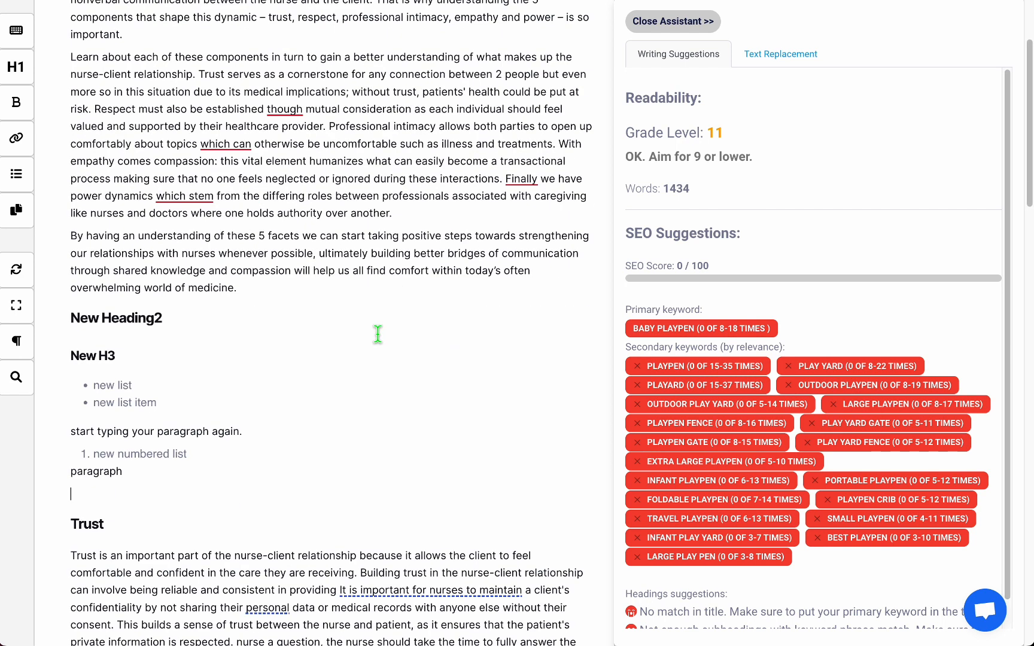
type("8. new ")
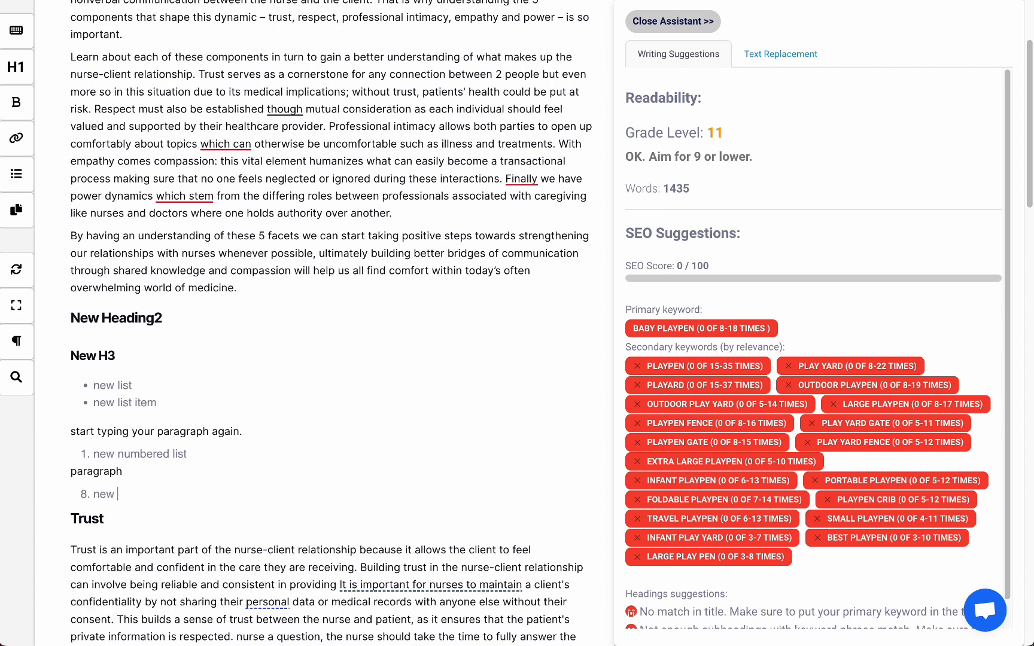
type("numbered list")
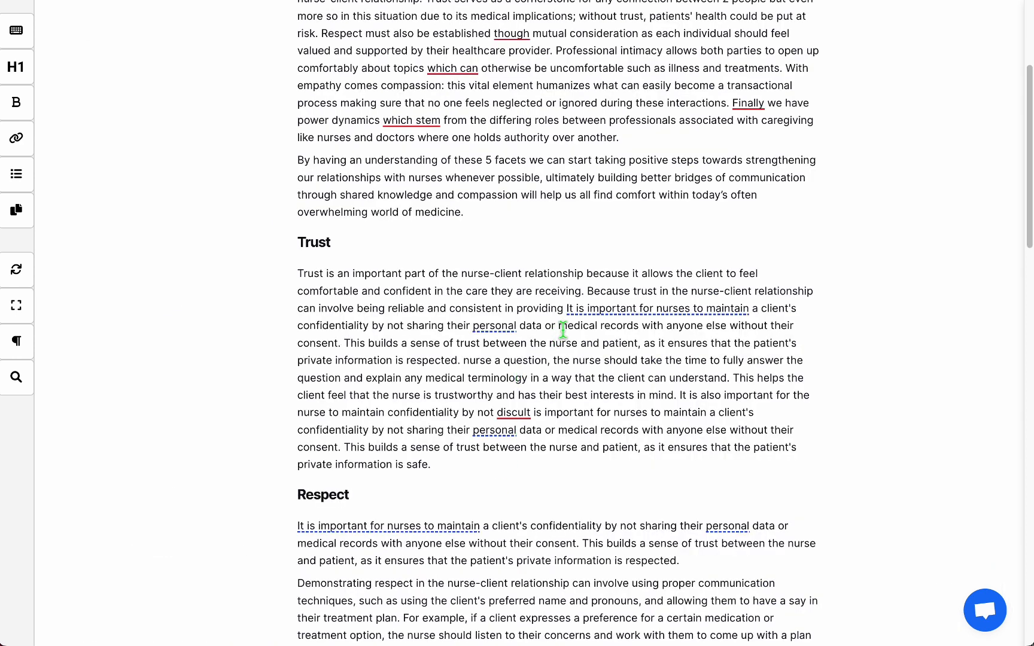
Select the first sentence of the Trust paragraph and run the AI Expand text command.
left_click(586, 289)
key("shift+Home")
key("shift+Up")
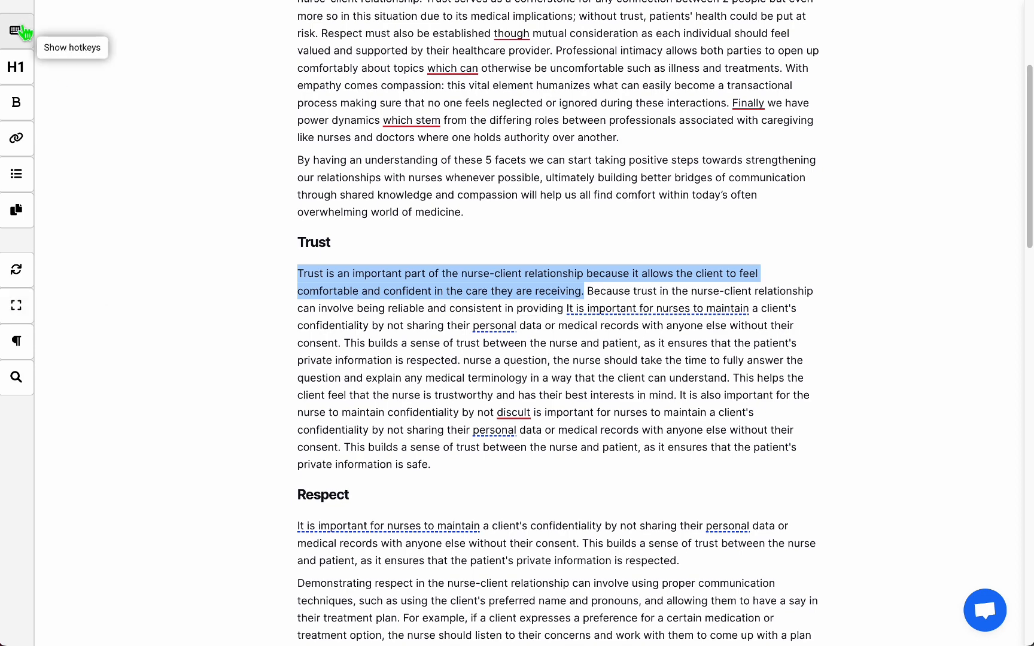
key("ctrl+e")
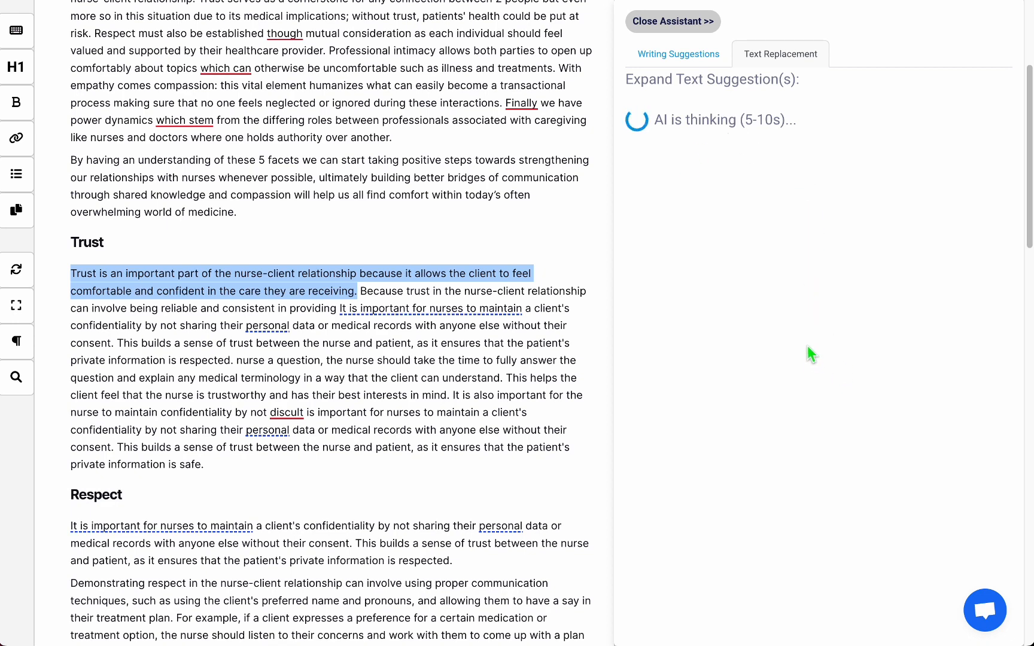
Open the hotkeys reference, close it, and switch between the assistant's suggestion tabs.
left_click(27, 40)
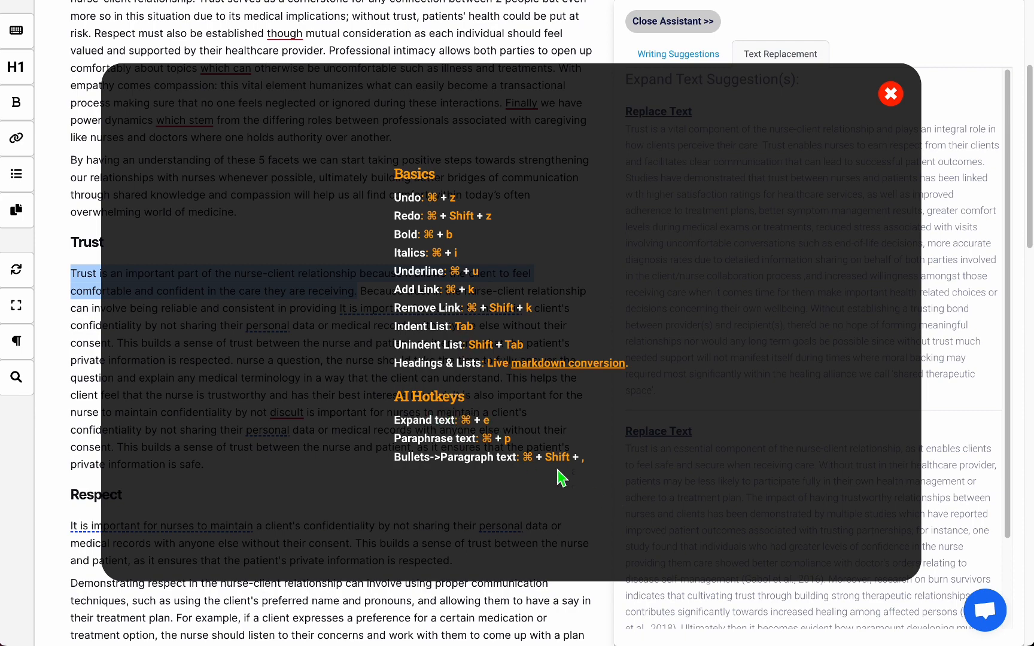
left_click(892, 94)
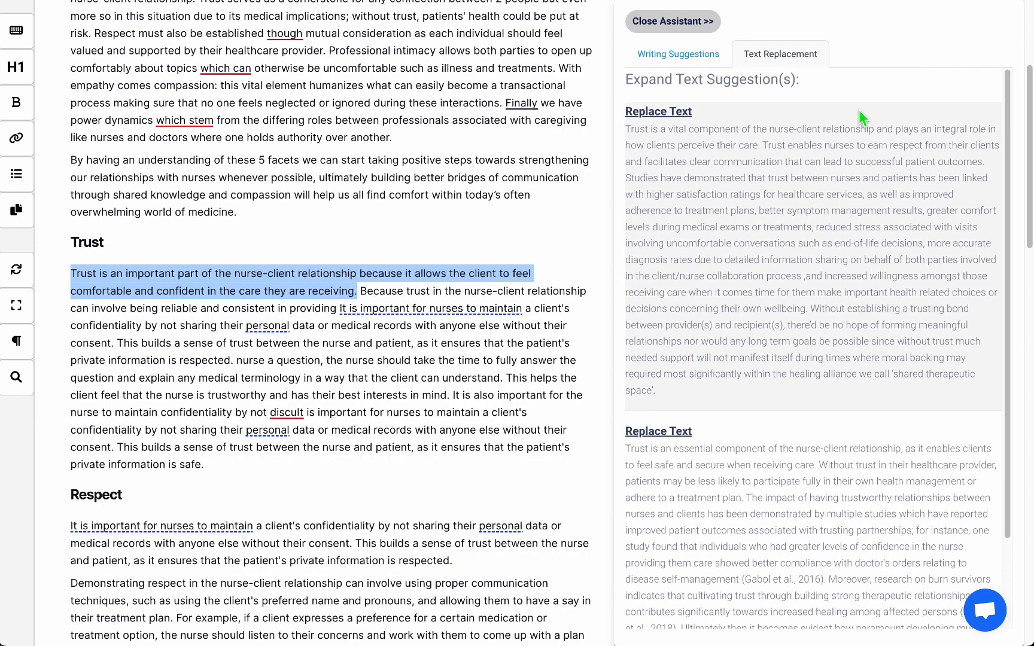
left_click(712, 70)
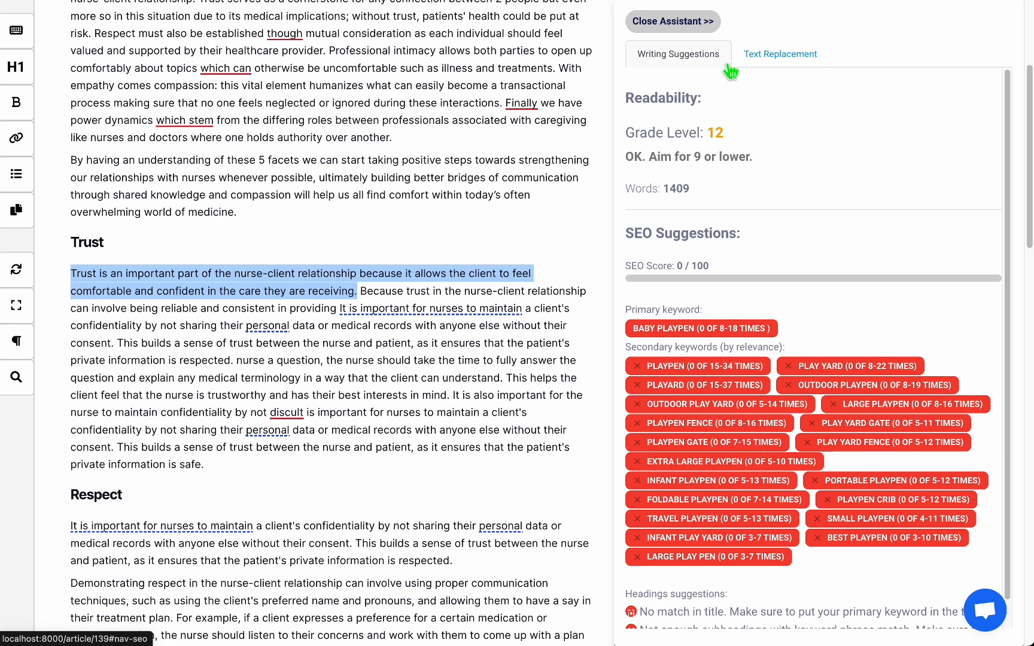
left_click(781, 54)
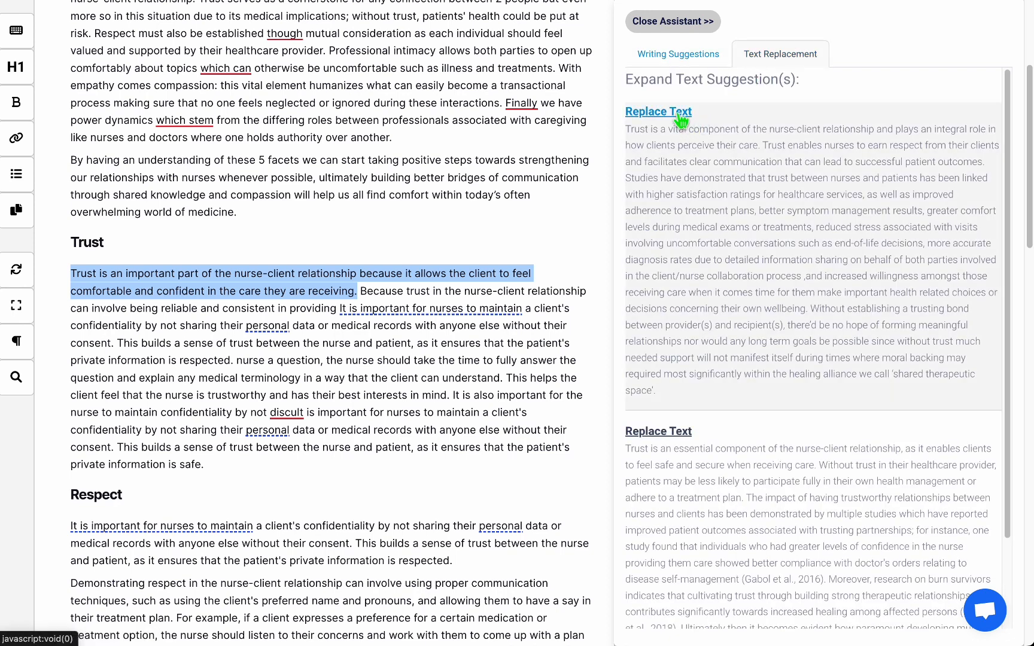
Apply the first expanded suggestion to the selected sentence, then undo the replacement.
left_click(681, 120)
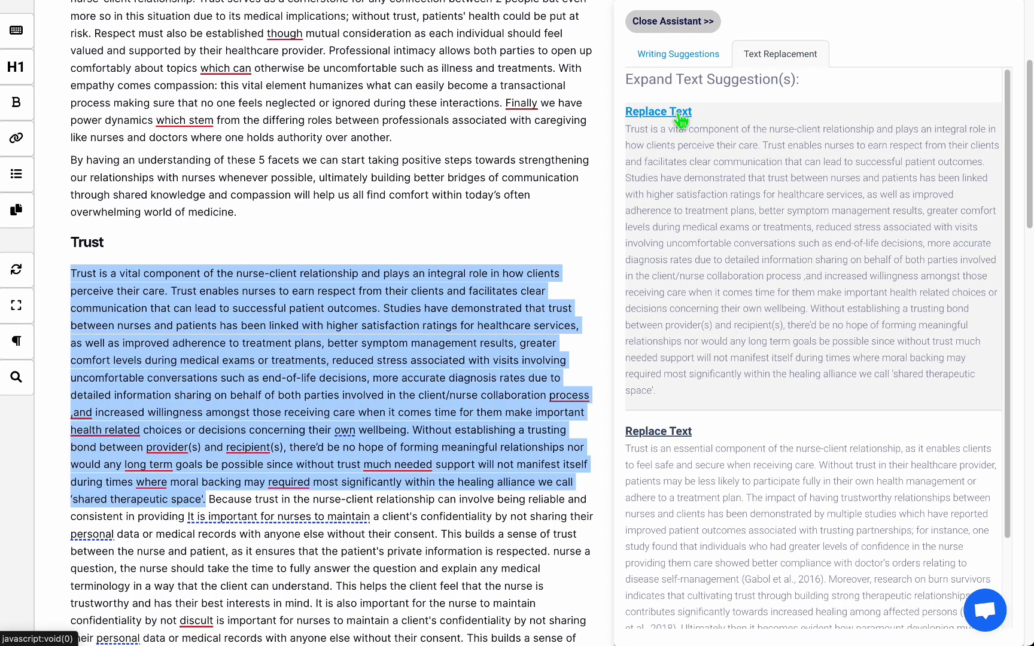
left_click(688, 60)
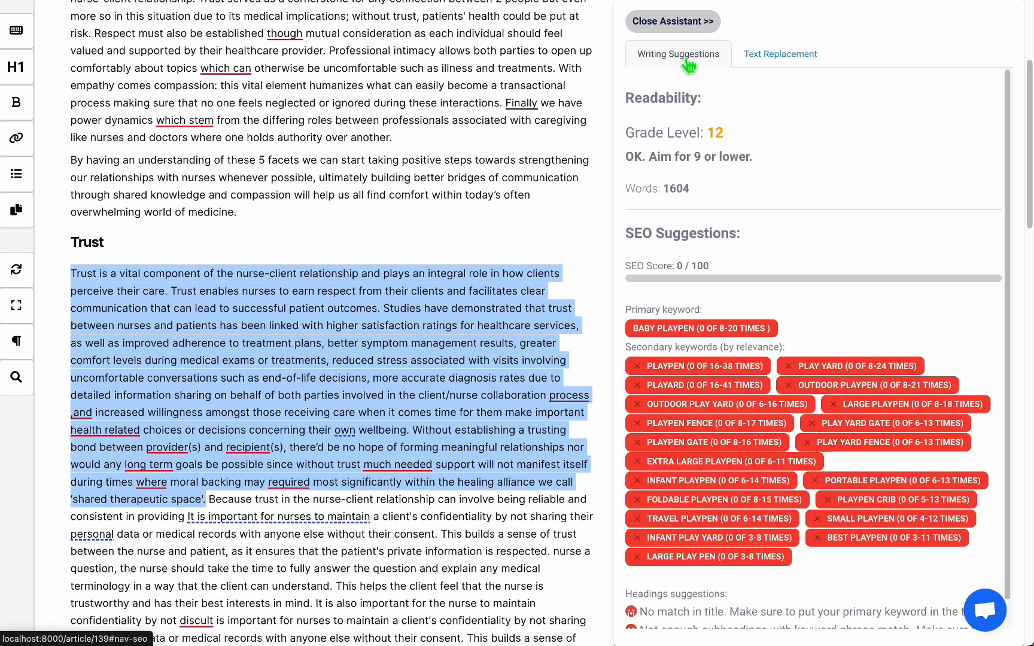
left_click(769, 60)
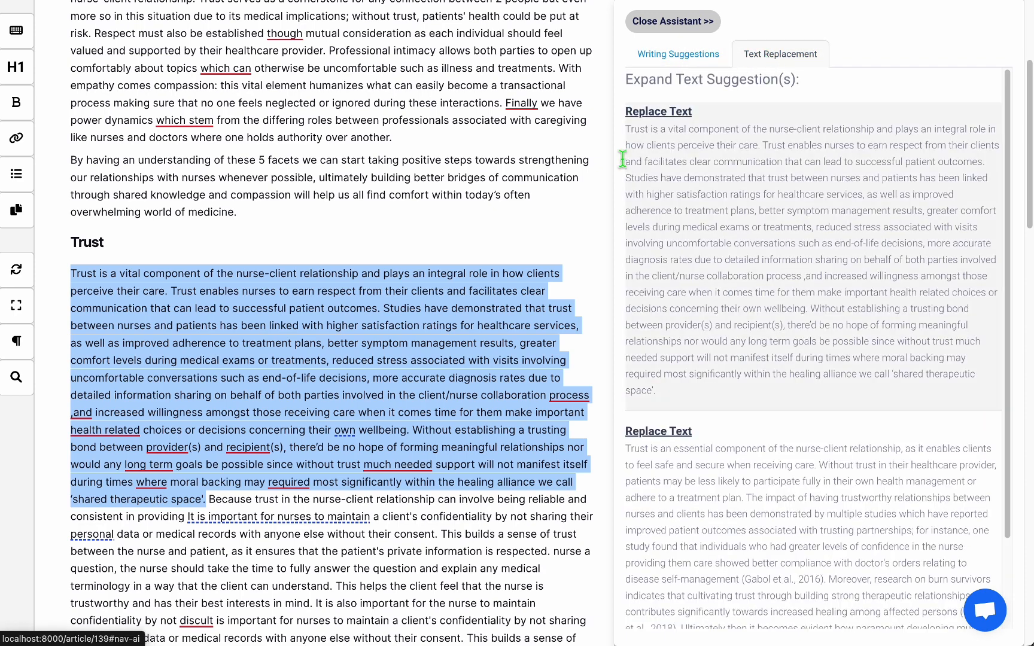
left_click(416, 311)
key("ctrl+z")
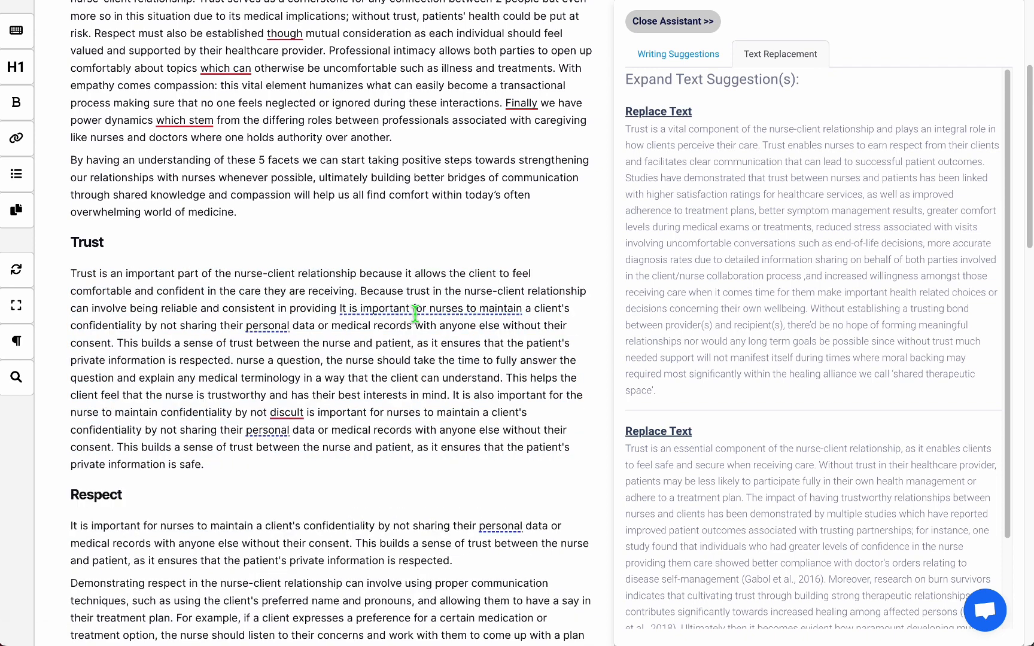
Select the whole Trust paragraph and replace it with the AI rephrase suggestion.
triple_click(348, 341)
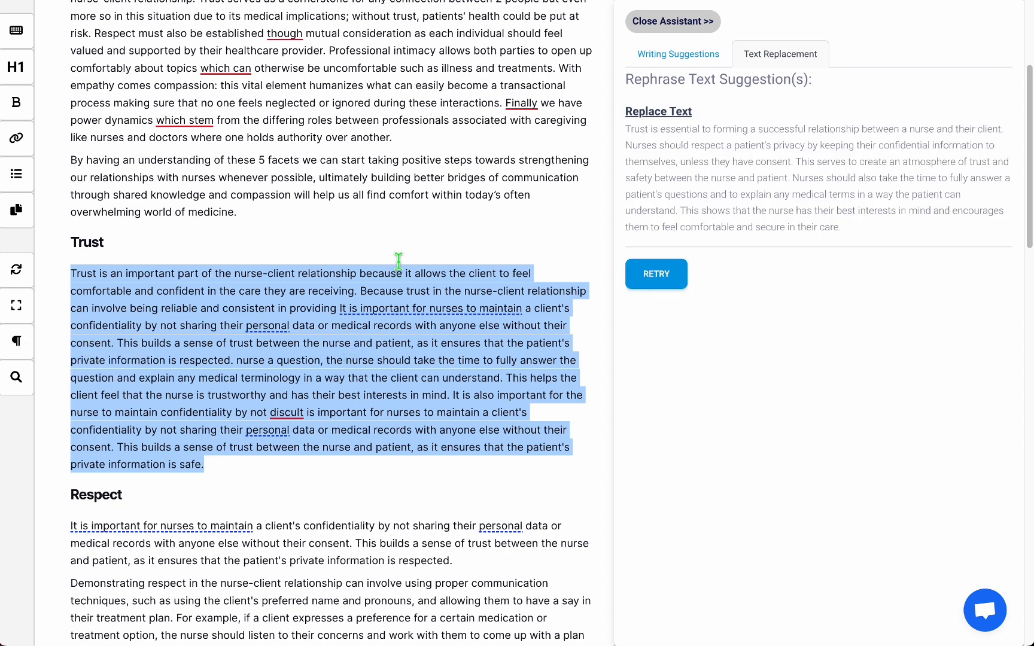
left_click(682, 115)
left_click_drag(400, 362, 60, 280)
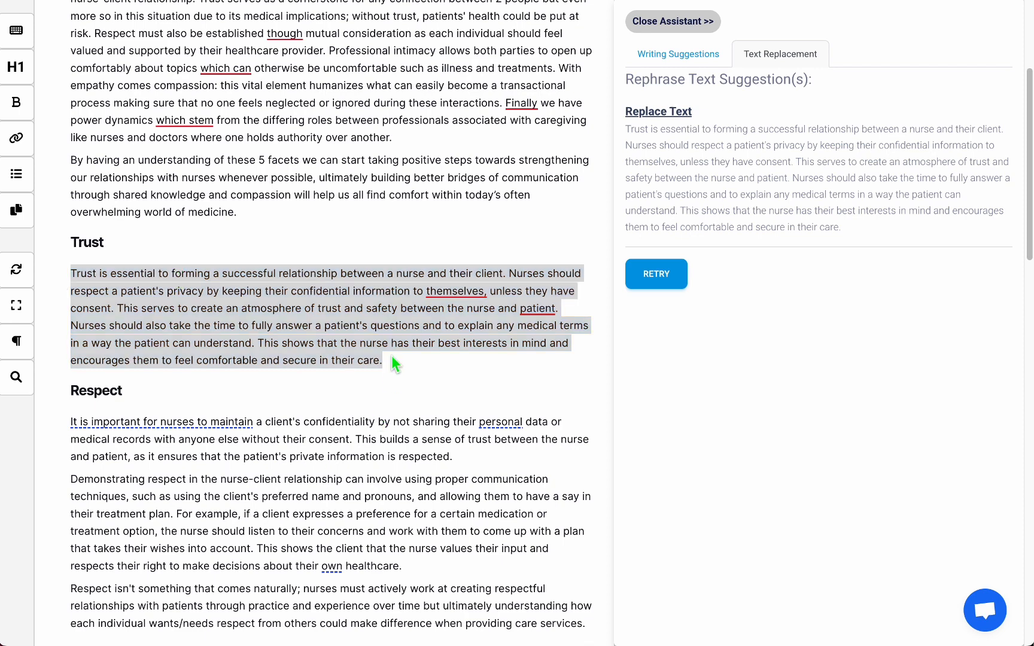
Open the hotkeys reference panel to review the AI shortcuts.
scroll(395, 363, "up", 3)
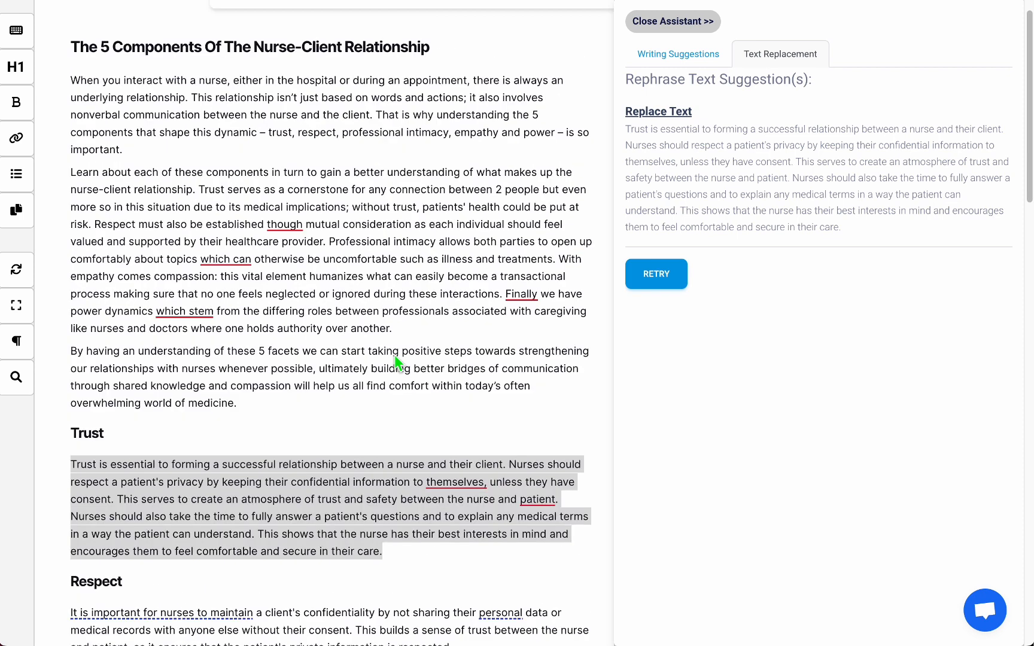
scroll(395, 363, "down", 2)
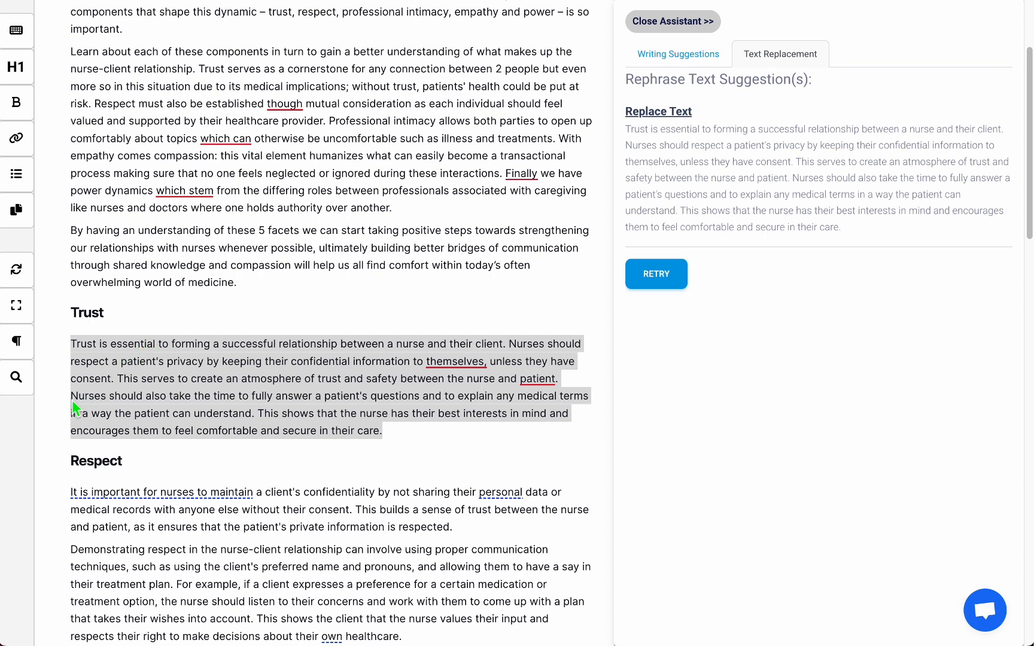
left_click(21, 353)
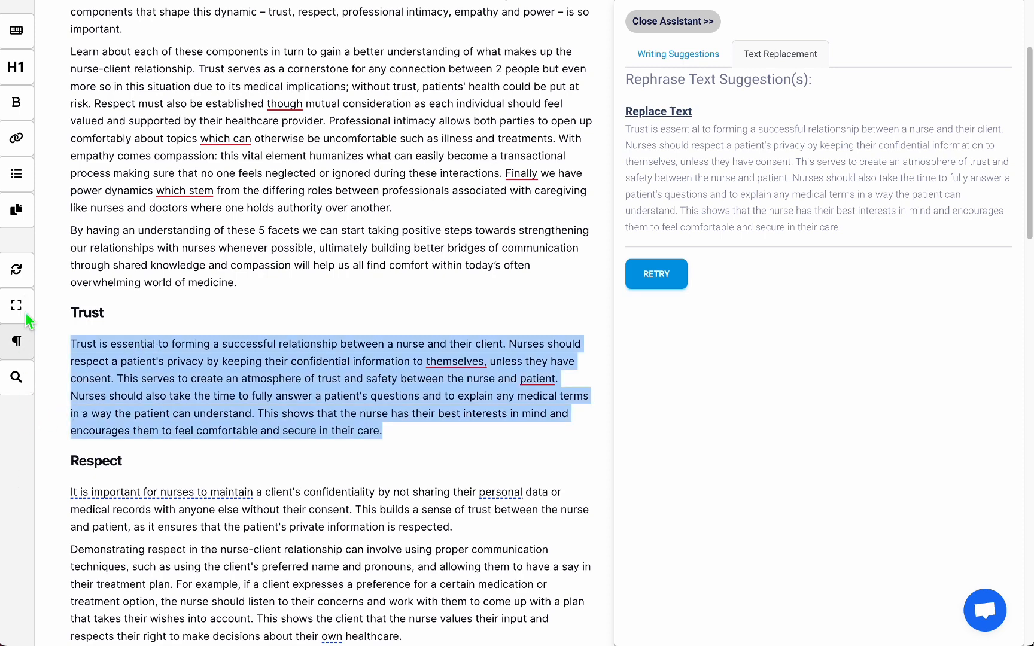
left_click(26, 44)
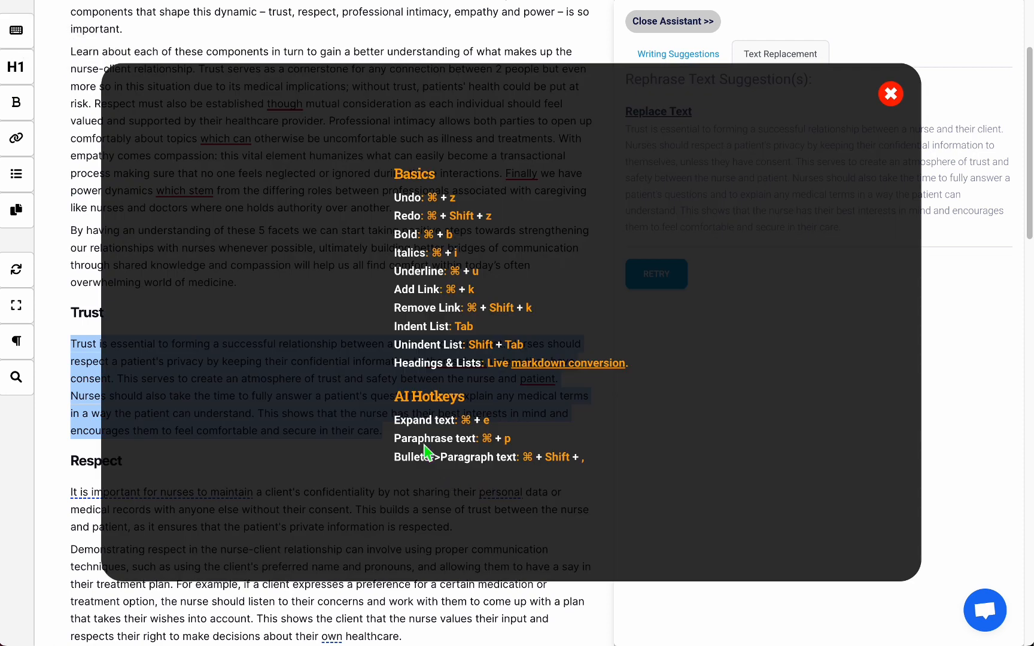